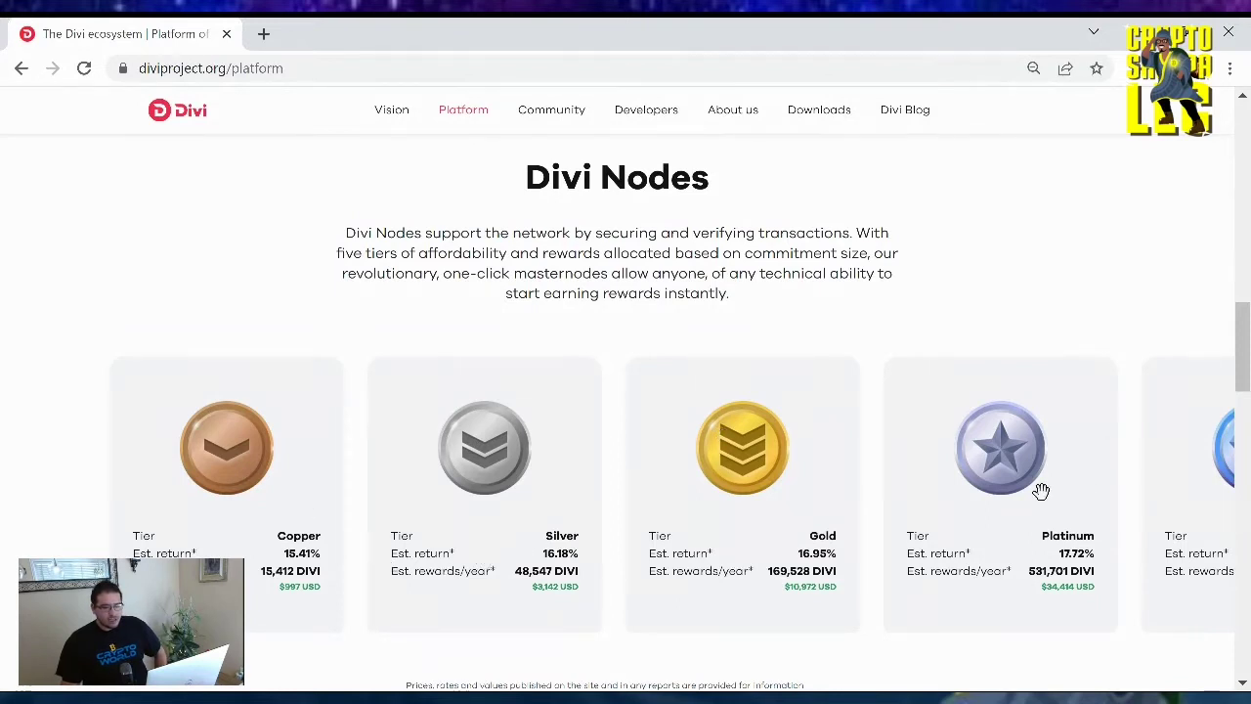
Drag the Divi Nodes tier carousel across until the Diamond tier card is fully visible.
left_click_drag(1040, 491, 1008, 530)
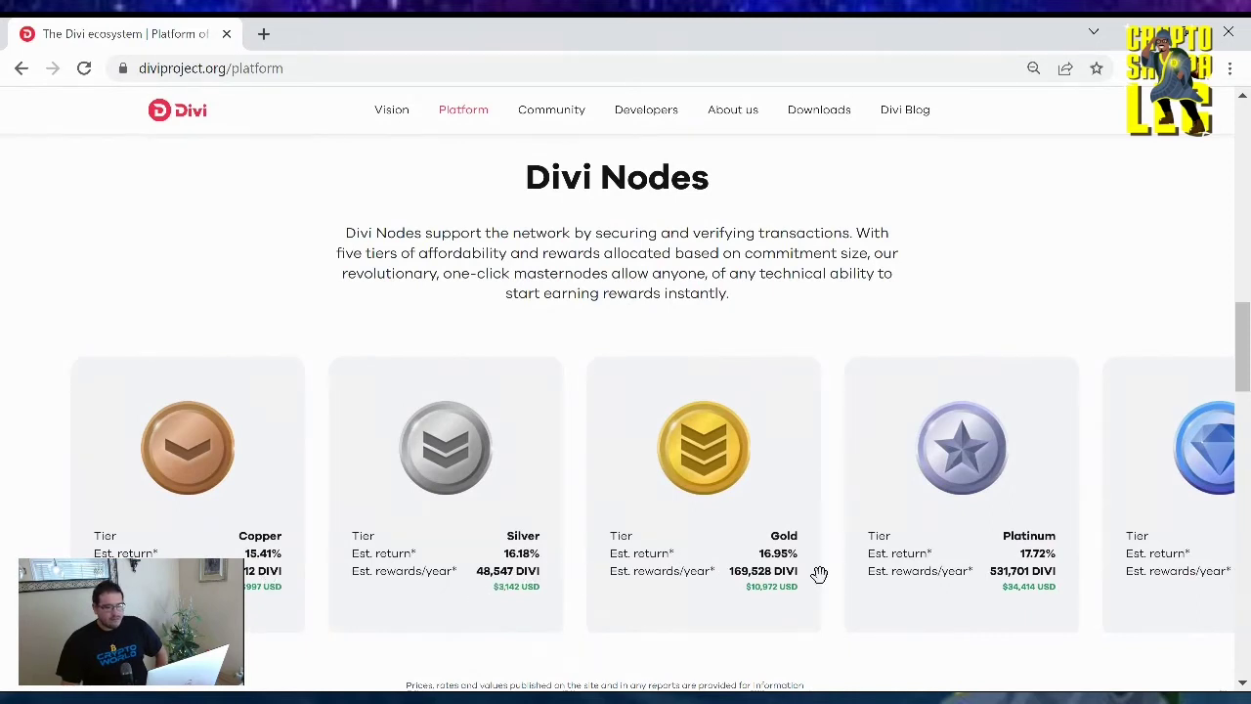
left_click_drag(819, 574, 712, 596)
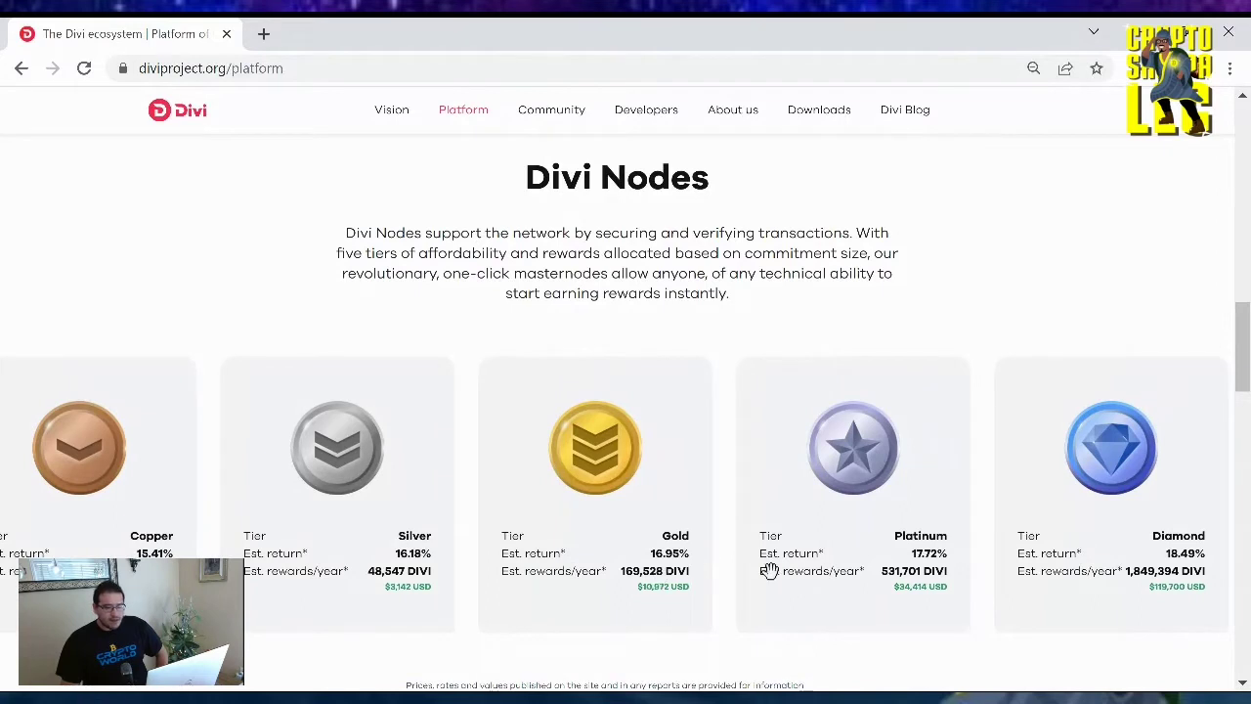
left_click_drag(991, 576, 857, 600)
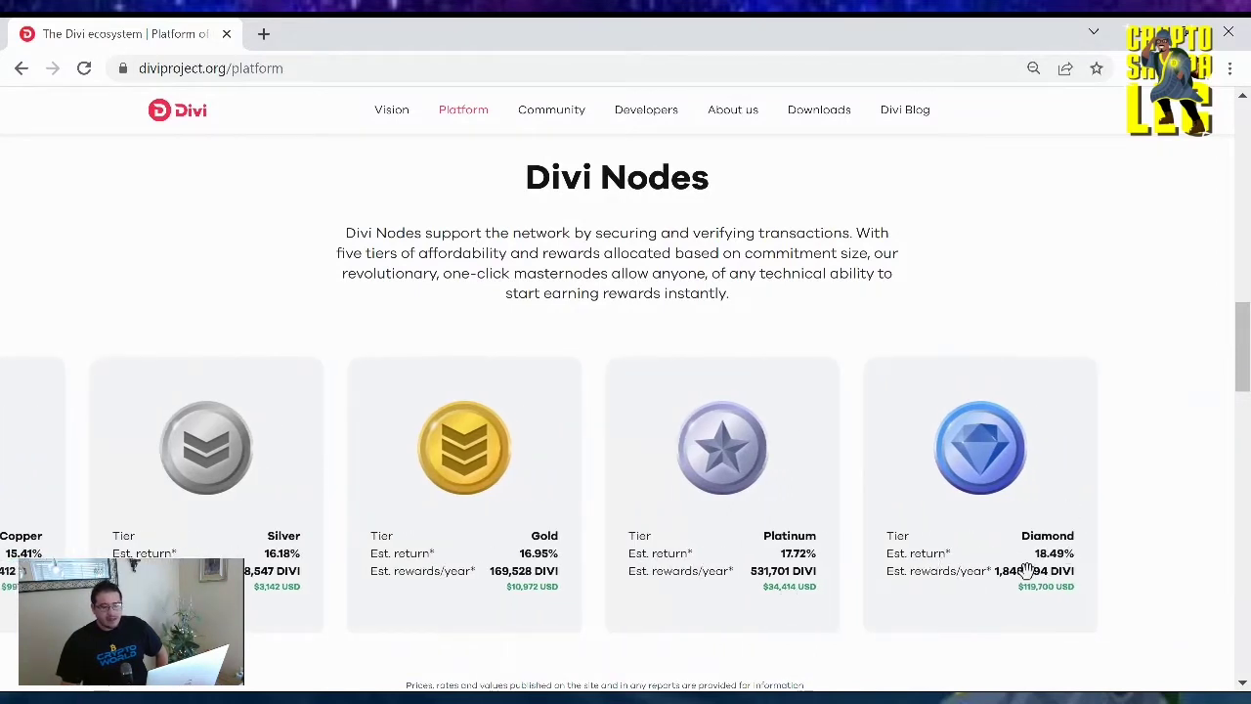
Drag the tier carousel back to bring the Copper tier card into view.
left_click(527, 501)
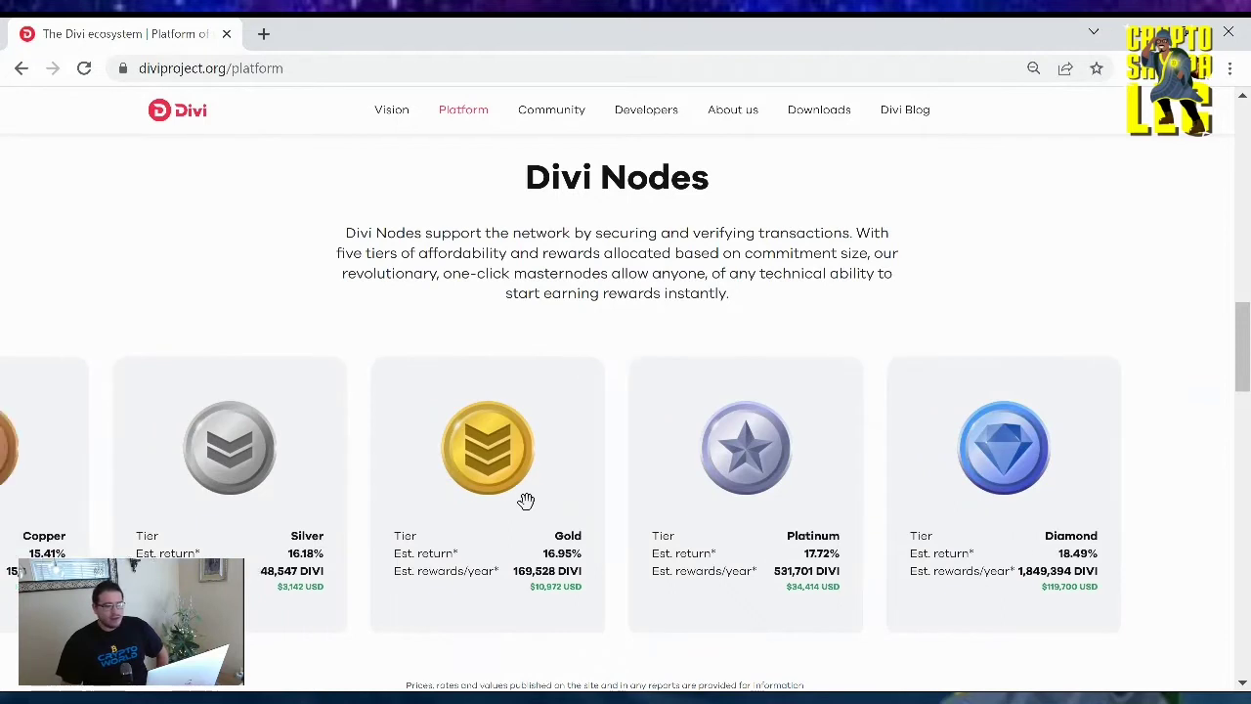
left_click_drag(525, 500, 673, 522)
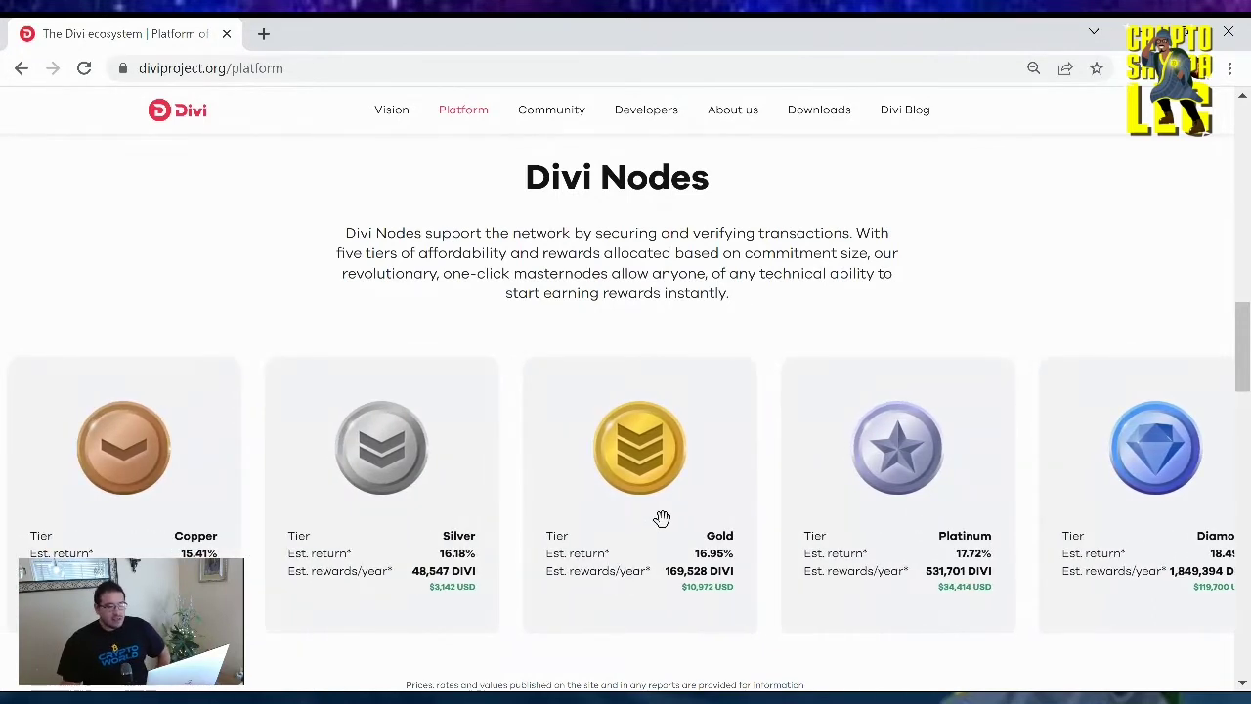
left_click_drag(551, 439, 611, 446)
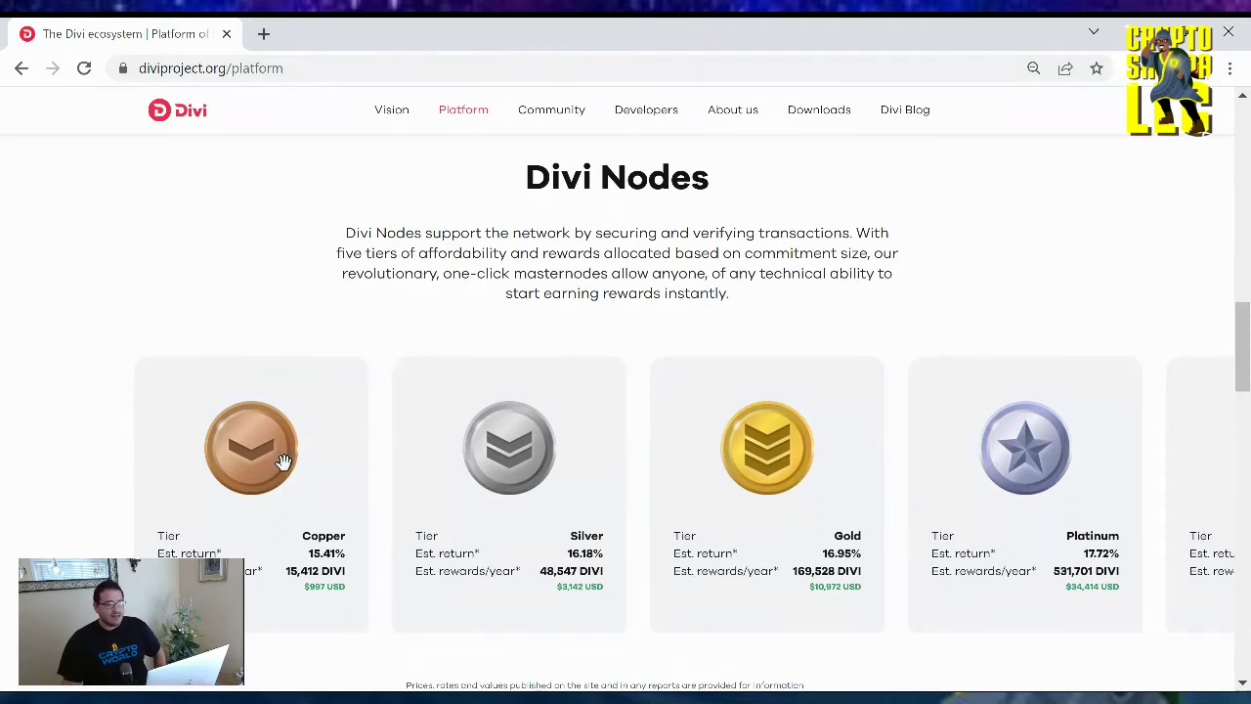
left_click_drag(321, 403, 358, 406)
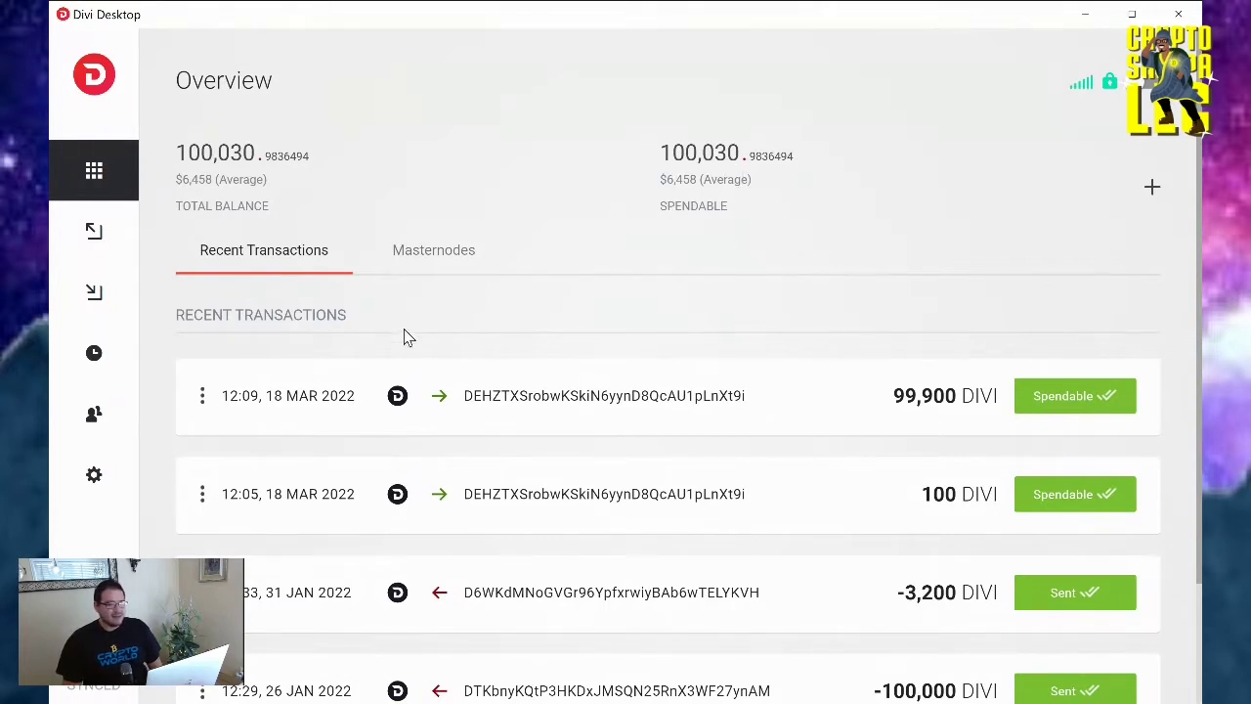
From the Masternodes list, begin deploying a new masternode and unlock the wallet with its password.
left_click(423, 256)
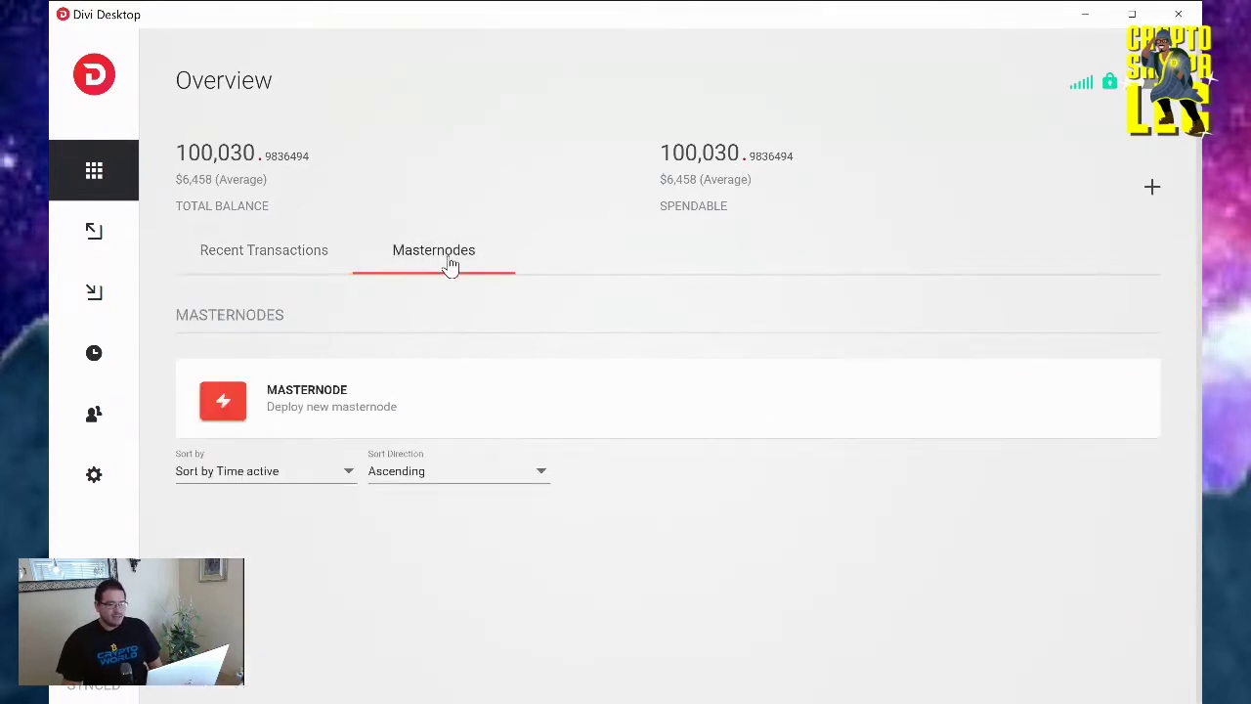
left_click(222, 409)
left_click(369, 350)
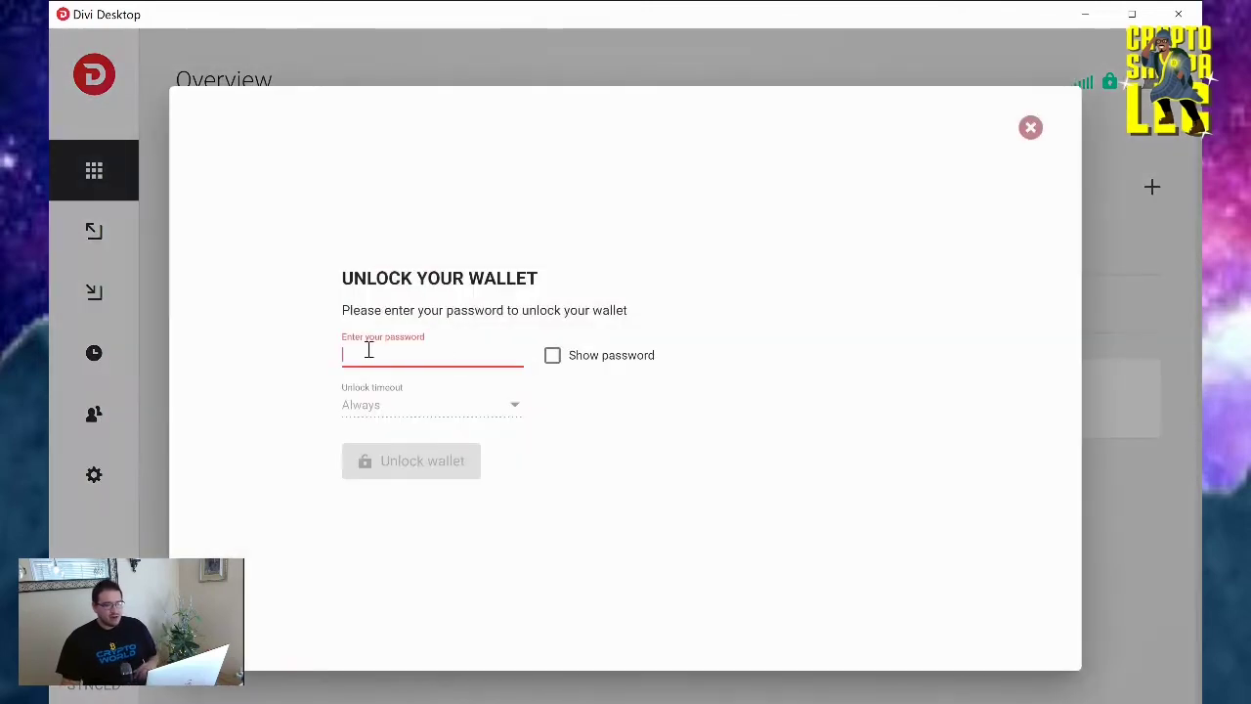
type("******")
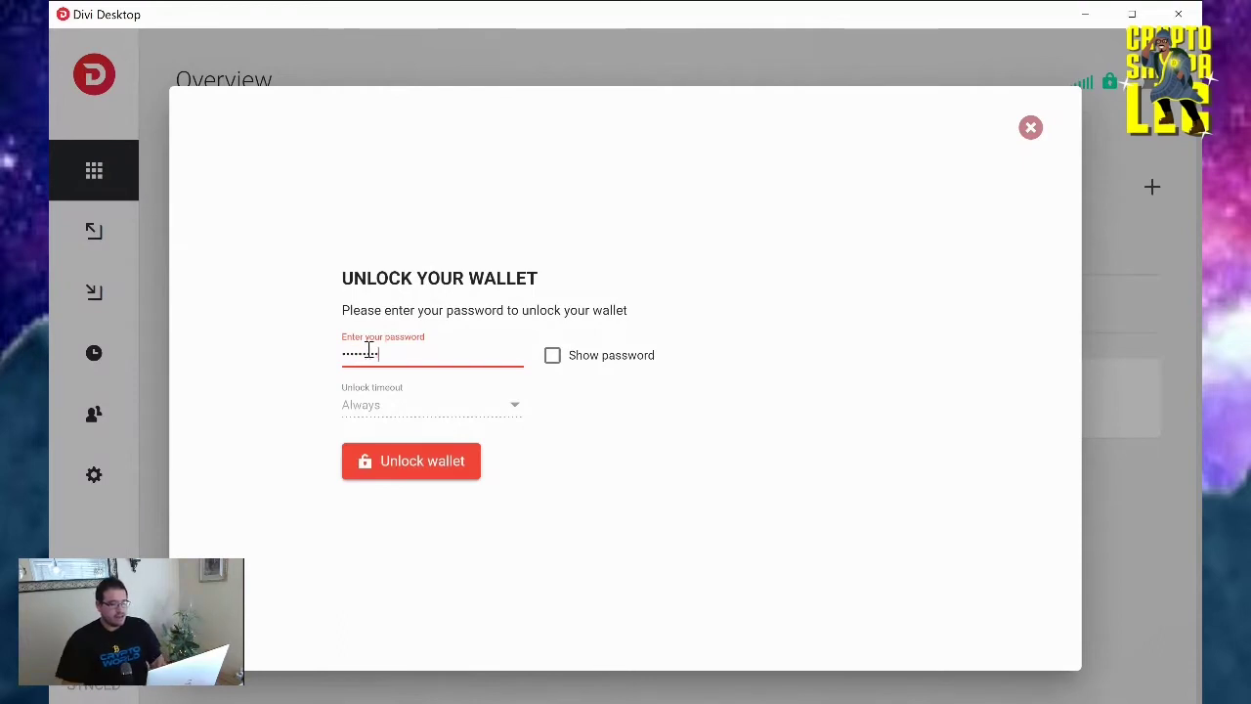
left_click(423, 458)
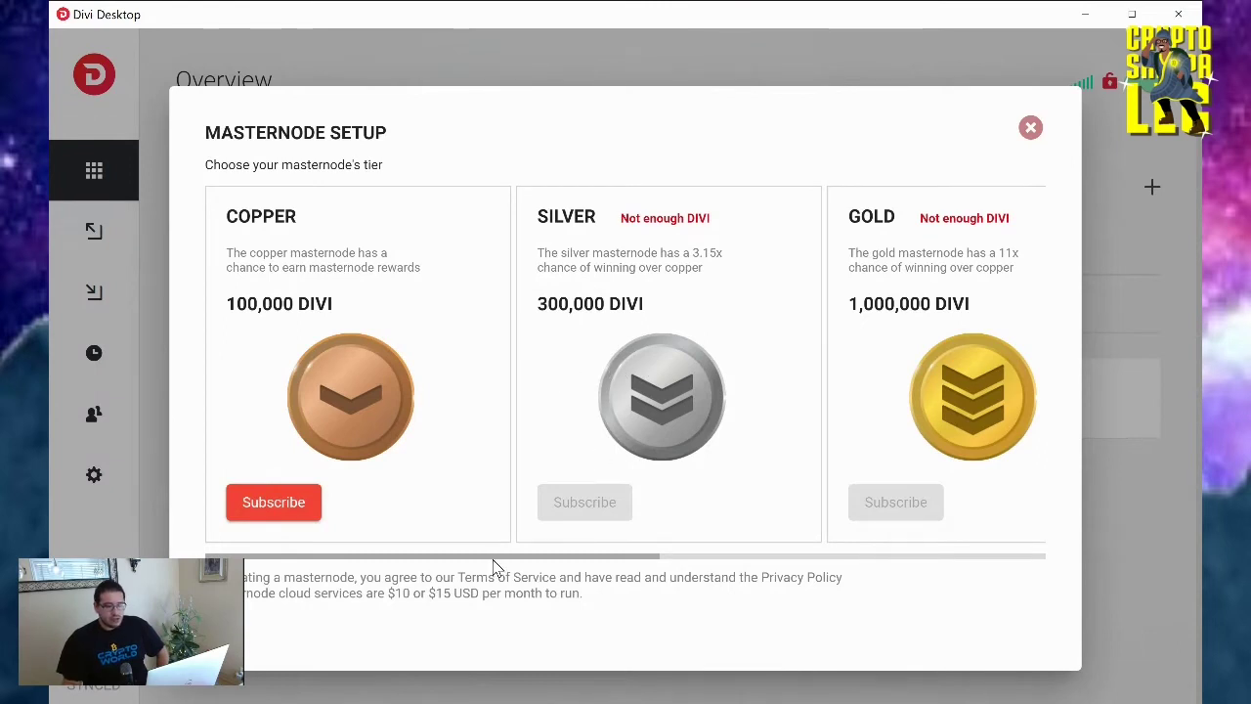
left_click_drag(493, 563, 630, 501)
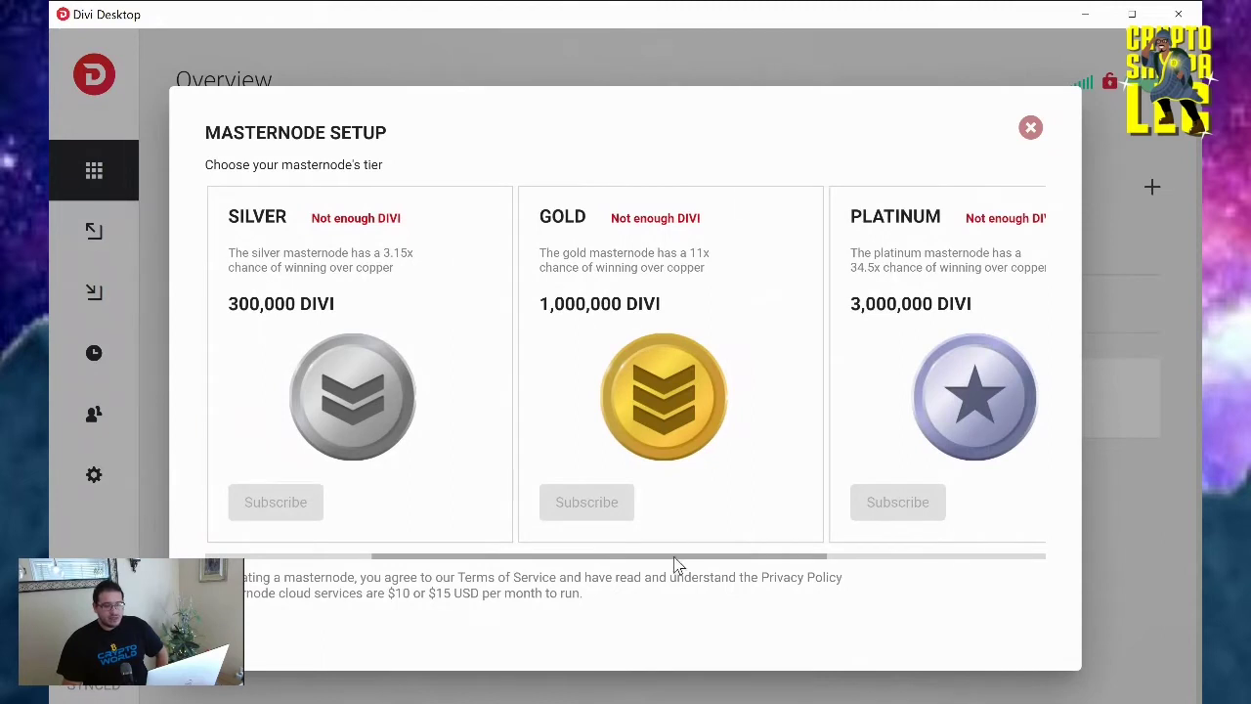
left_click_drag(677, 562, 911, 555)
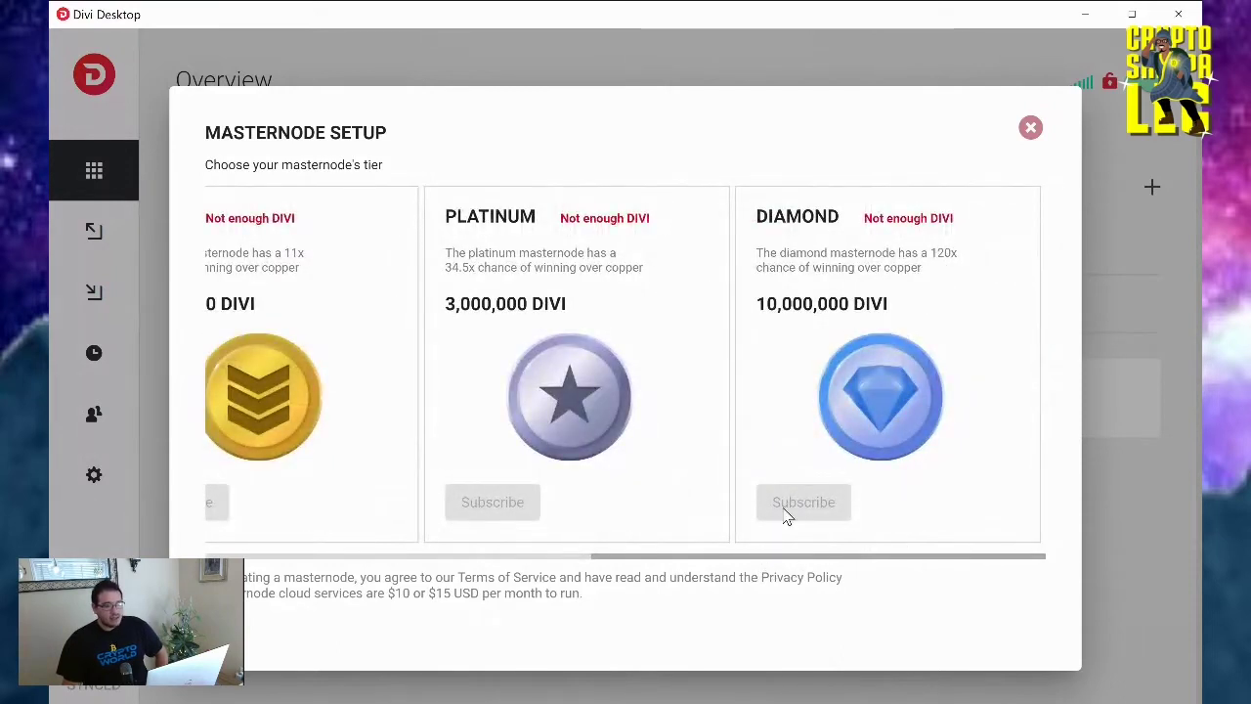
left_click_drag(747, 554, 249, 580)
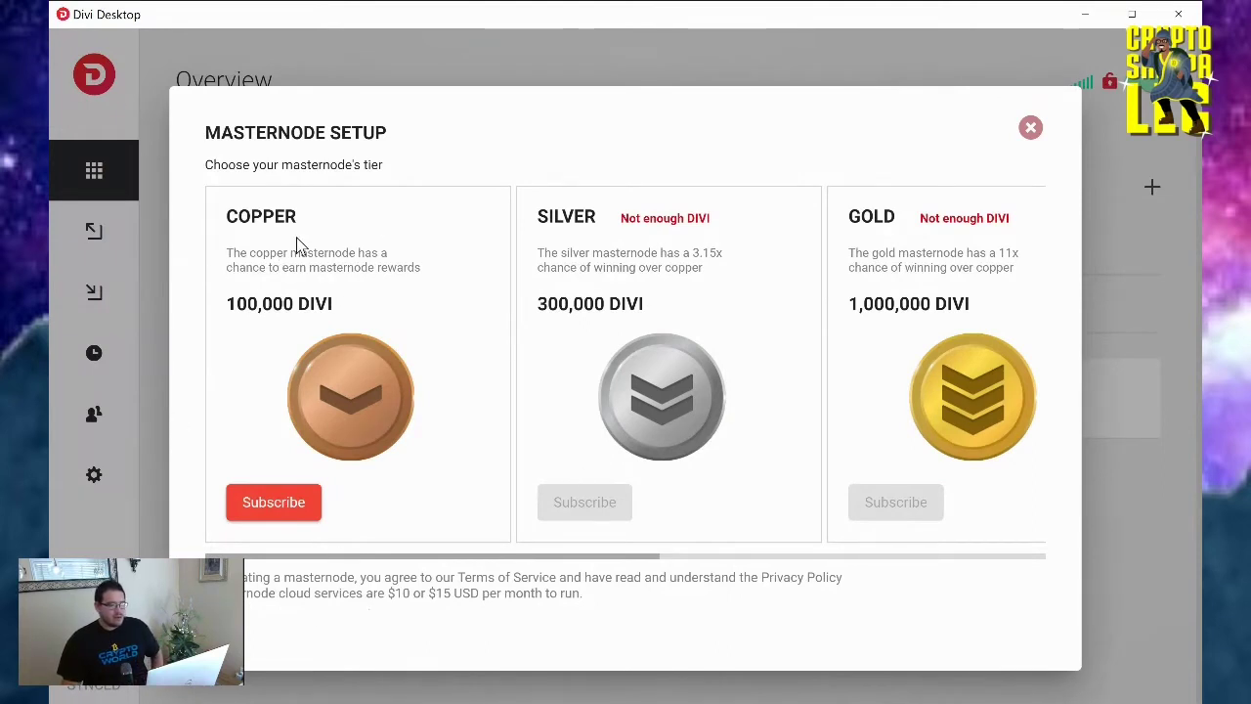
Subscribe to the Copper tier on the 1 Month: $10 payment plan and deploy it.
left_click(271, 510)
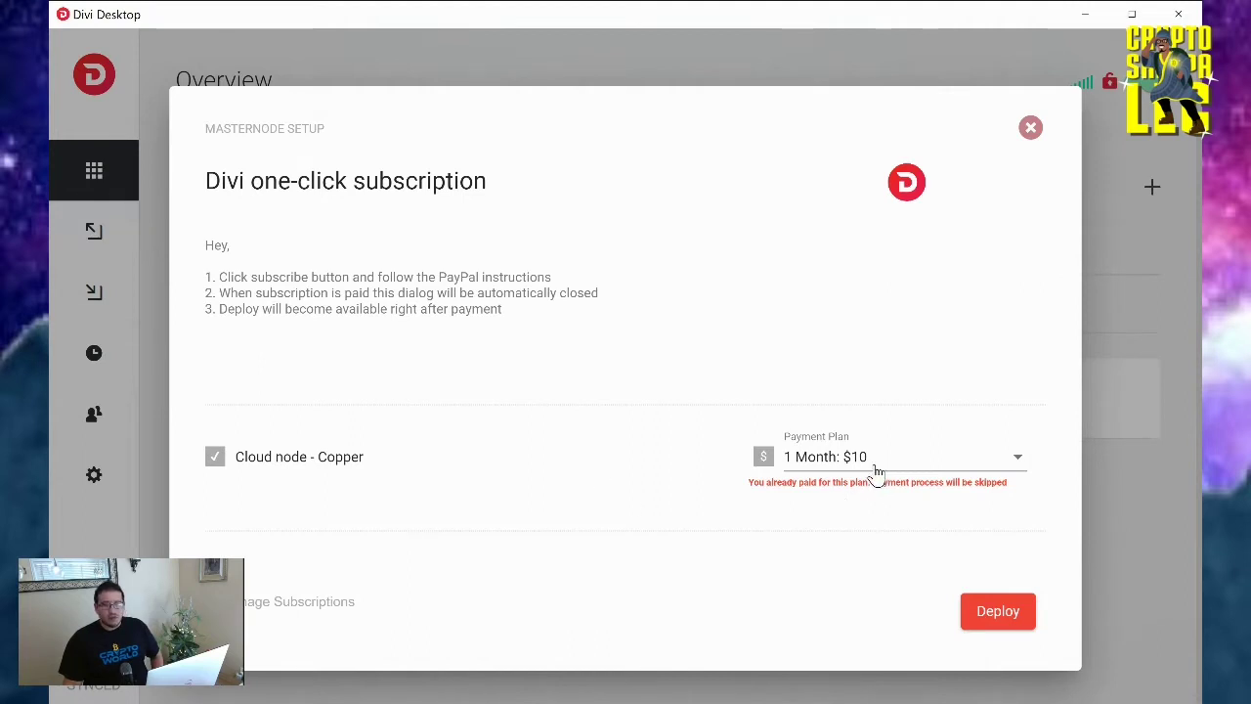
left_click(989, 459)
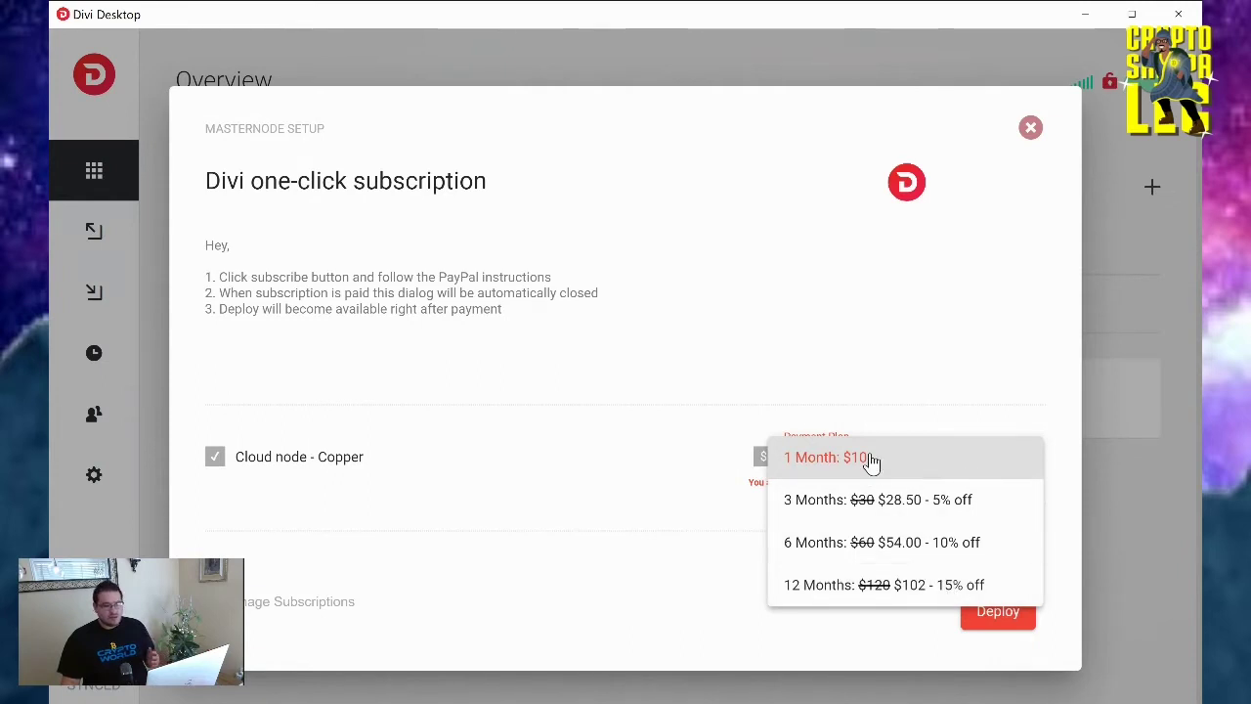
left_click(899, 461)
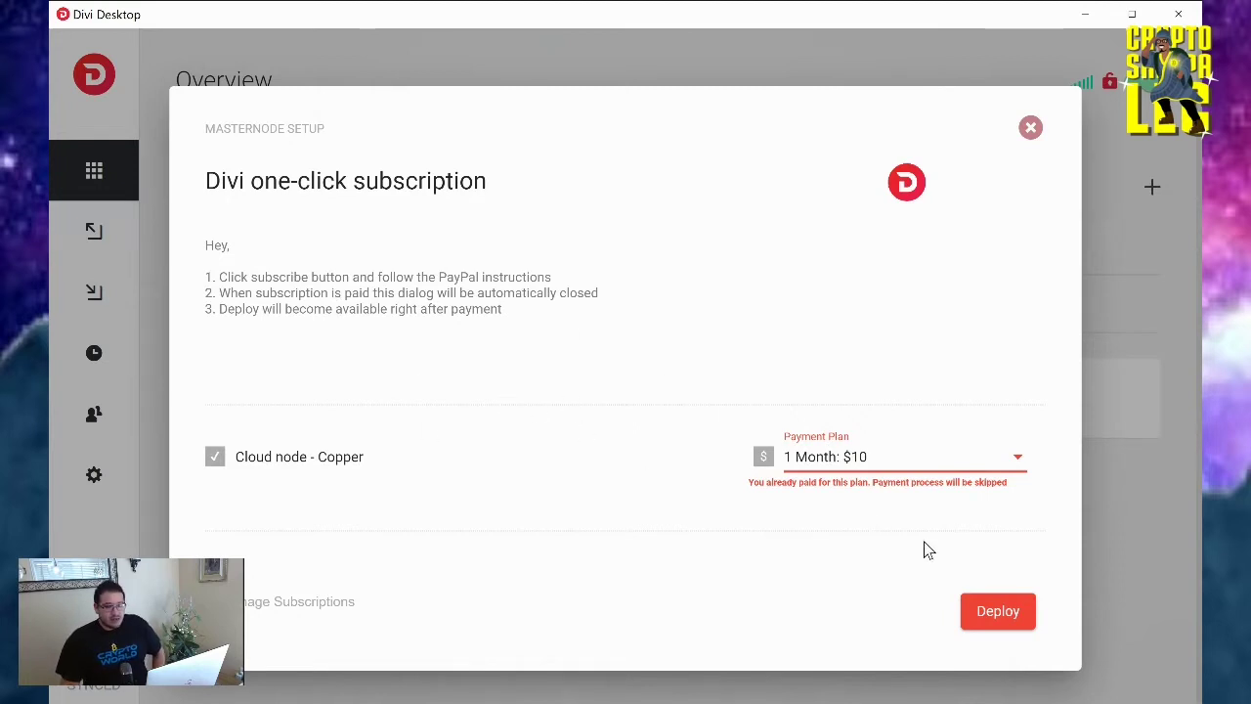
left_click(998, 615)
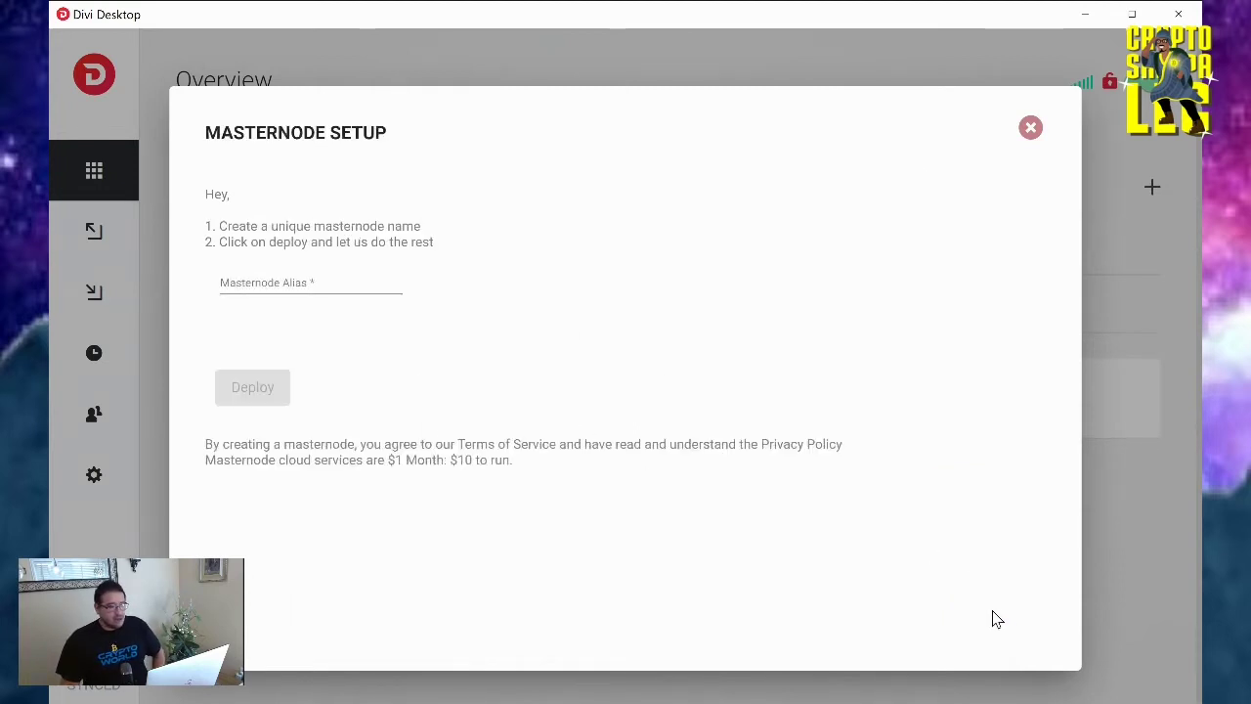
Enter COPPER as the masternode alias, trimming the typed COPPER-1.
left_click(259, 282)
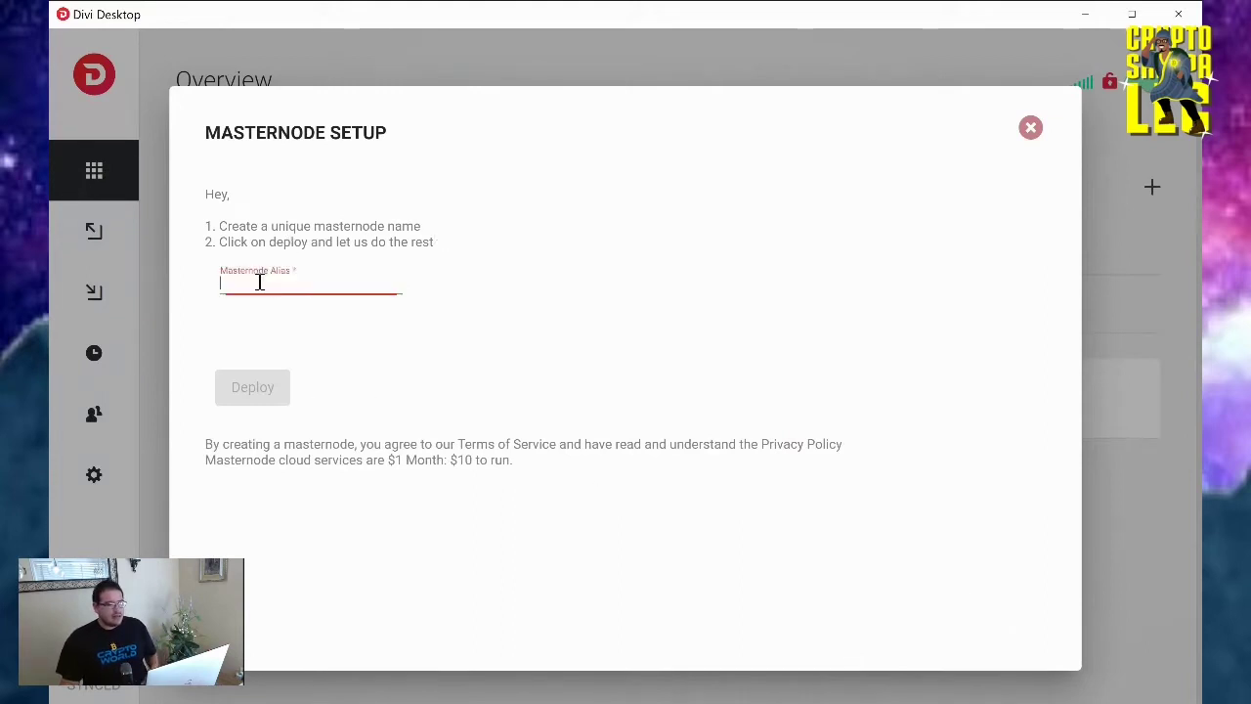
type("COPPER")
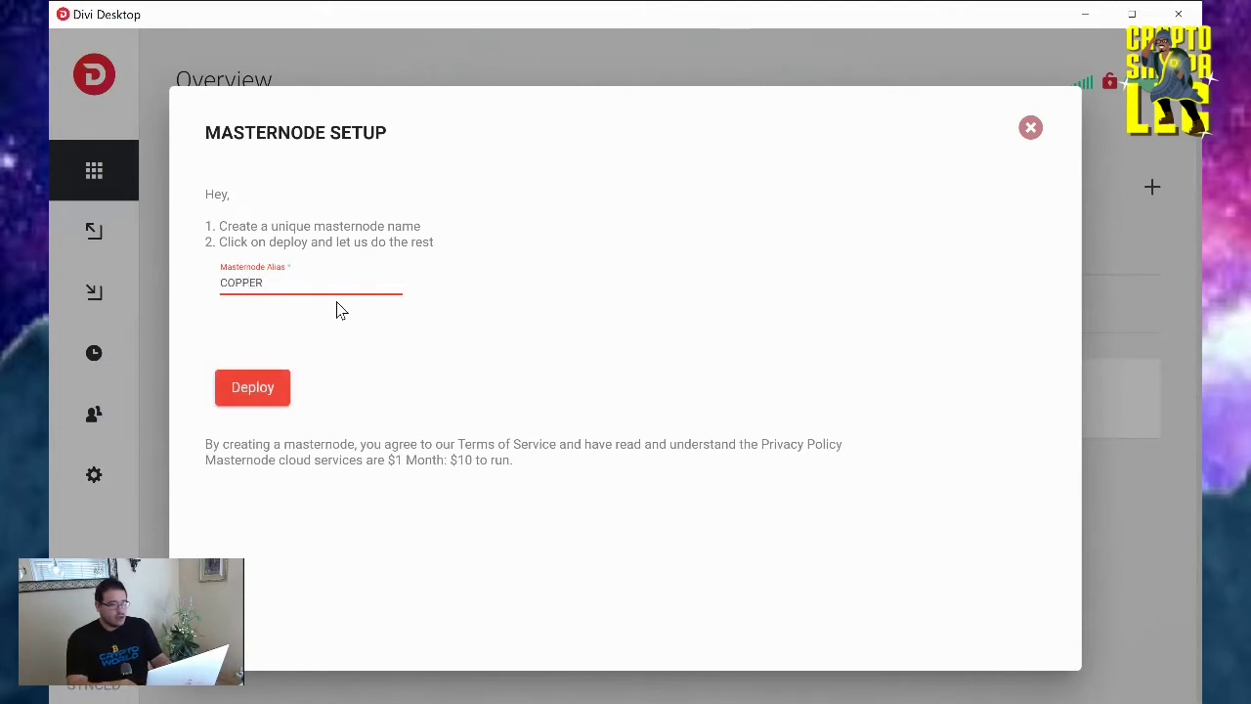
type("-")
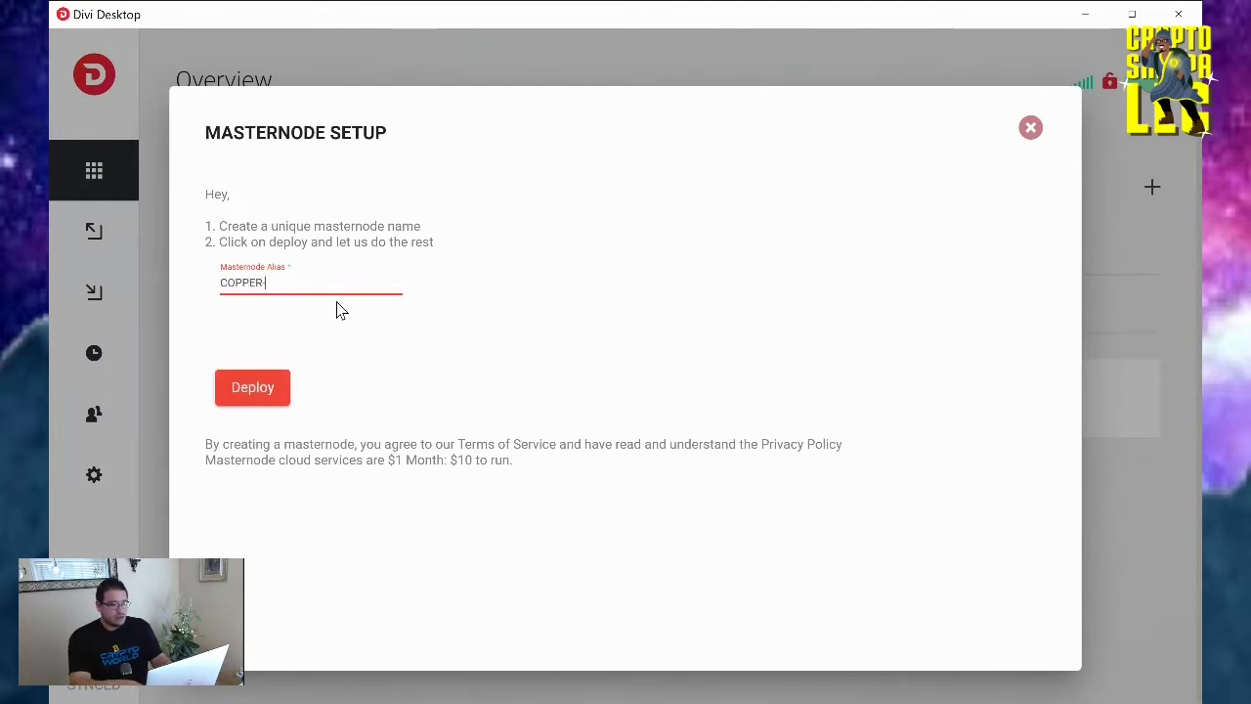
type("1")
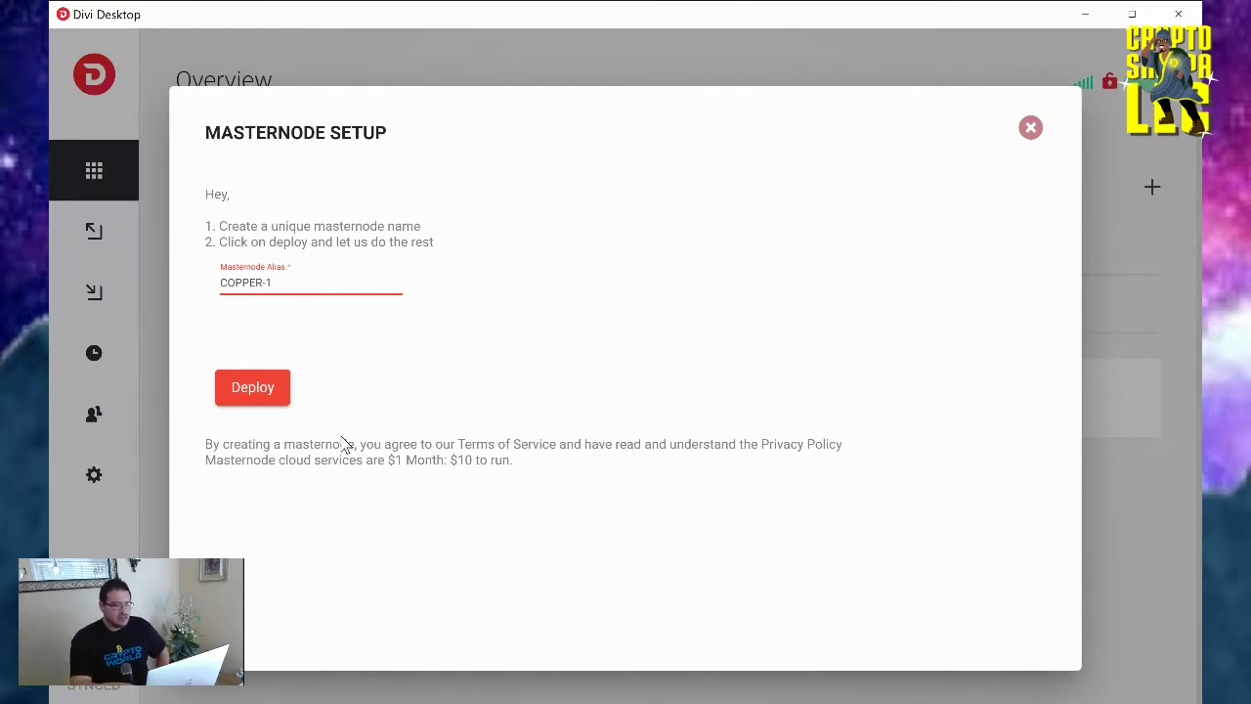
key("BackSpace")
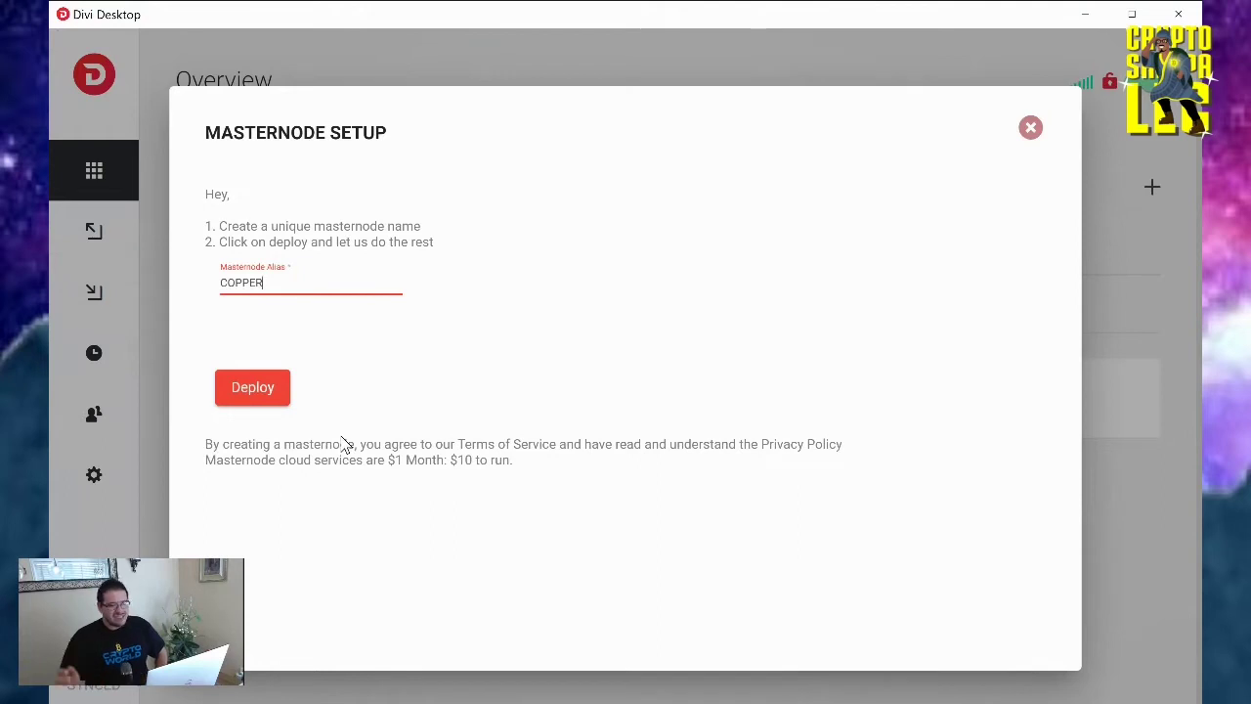
Deploy the COPPER node and let all eight setup steps reach Successfully deployed.
left_click(272, 396)
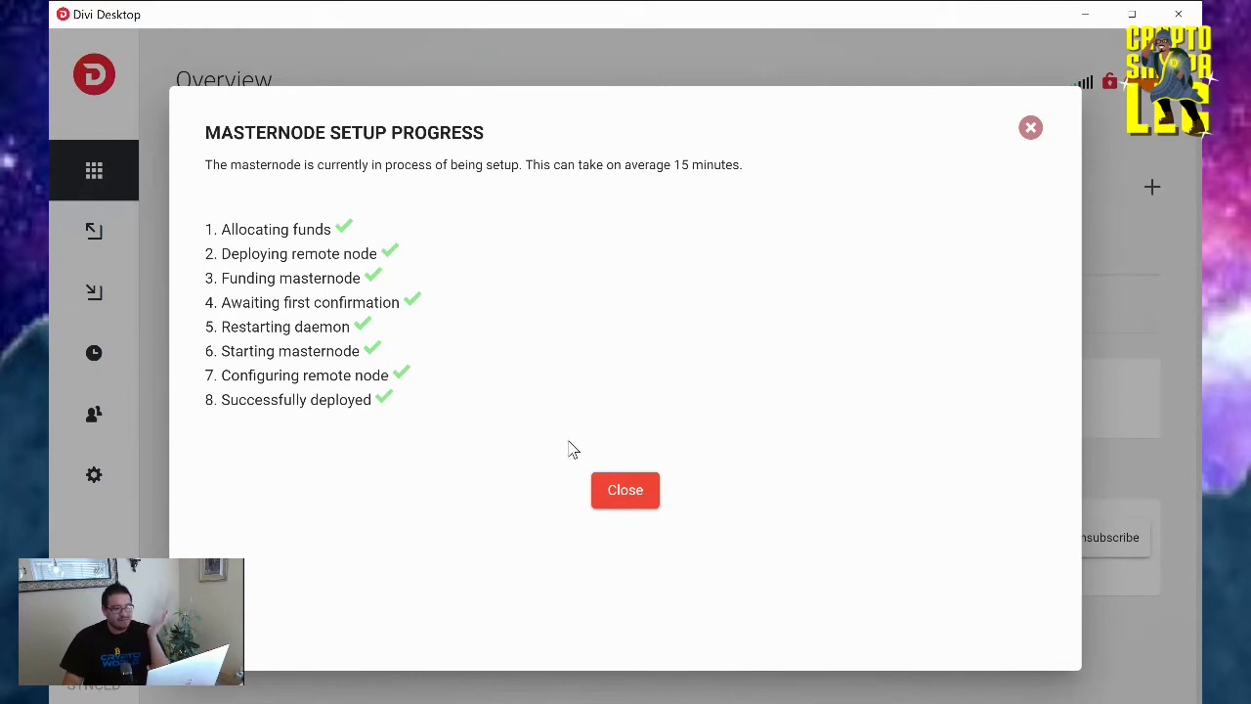
Close the setup progress, relock the wallet, and view the transaction history.
left_click(631, 496)
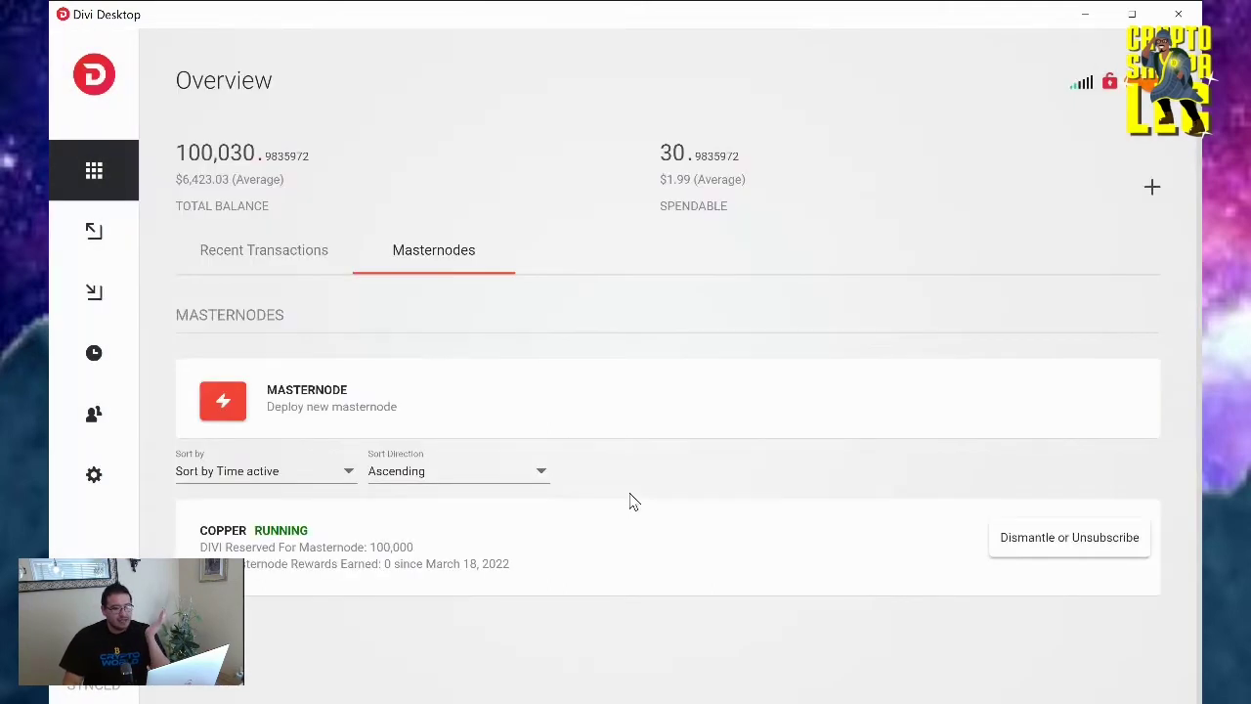
left_click(1110, 86)
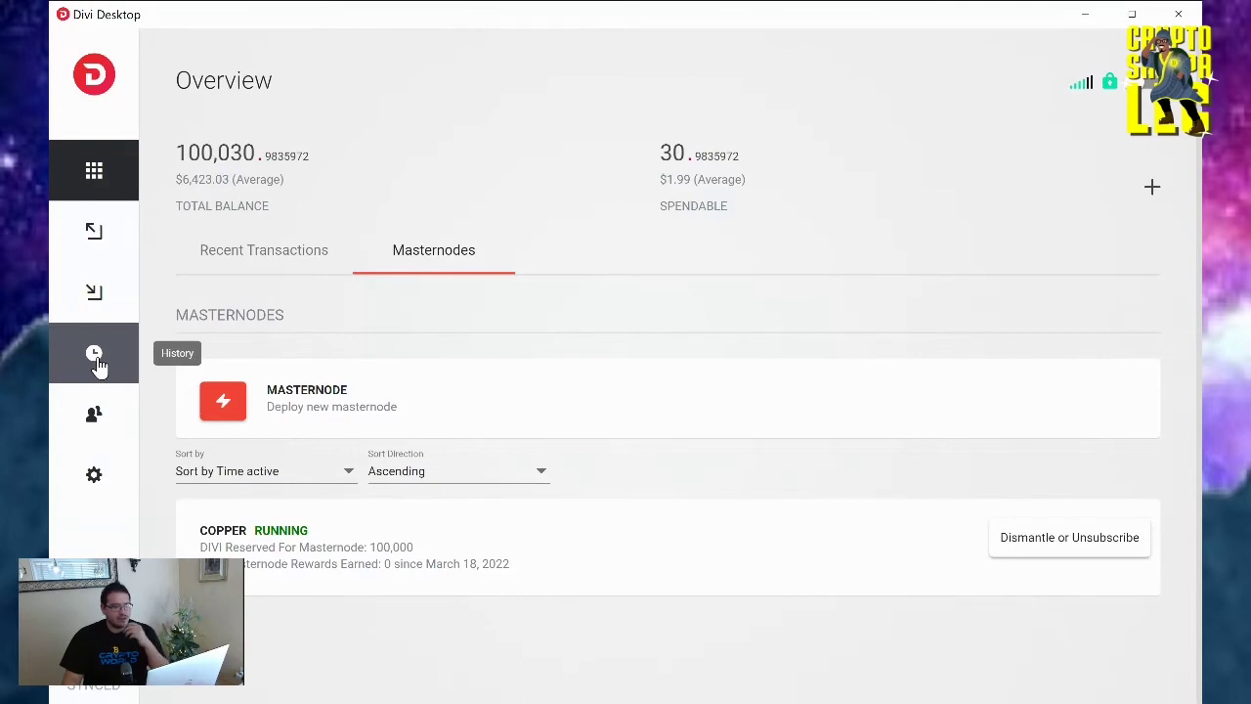
left_click(96, 359)
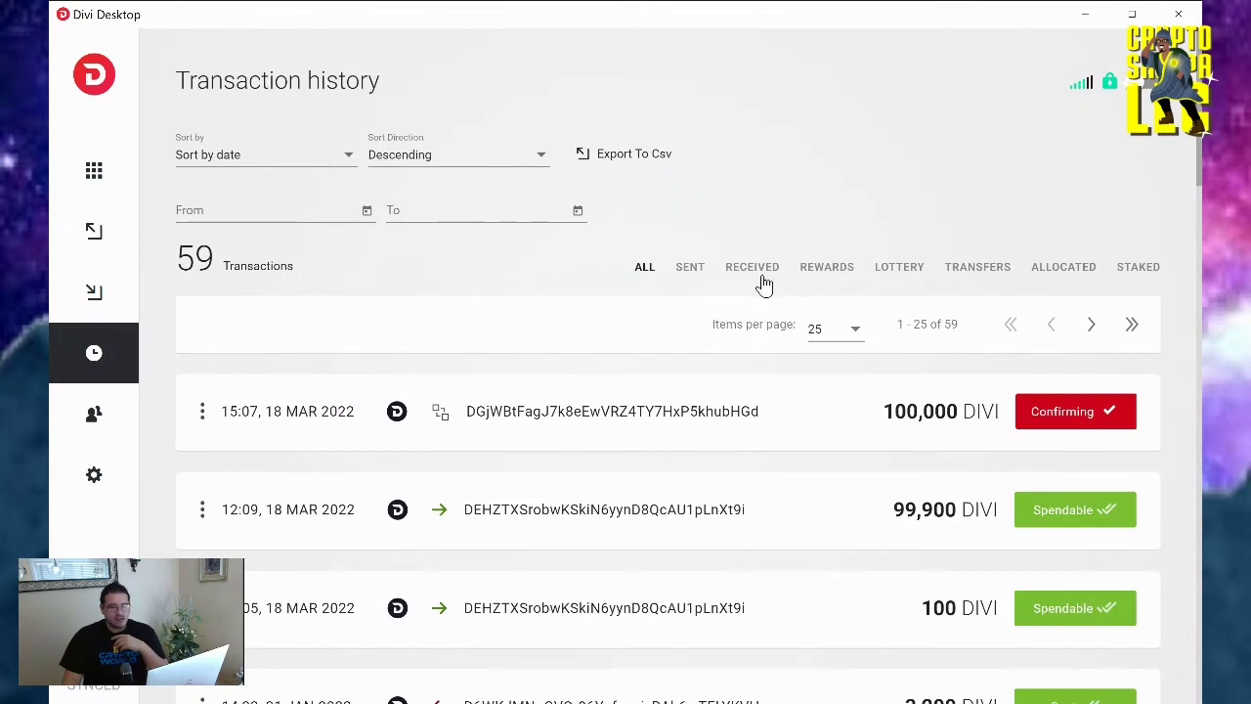
left_click(841, 272)
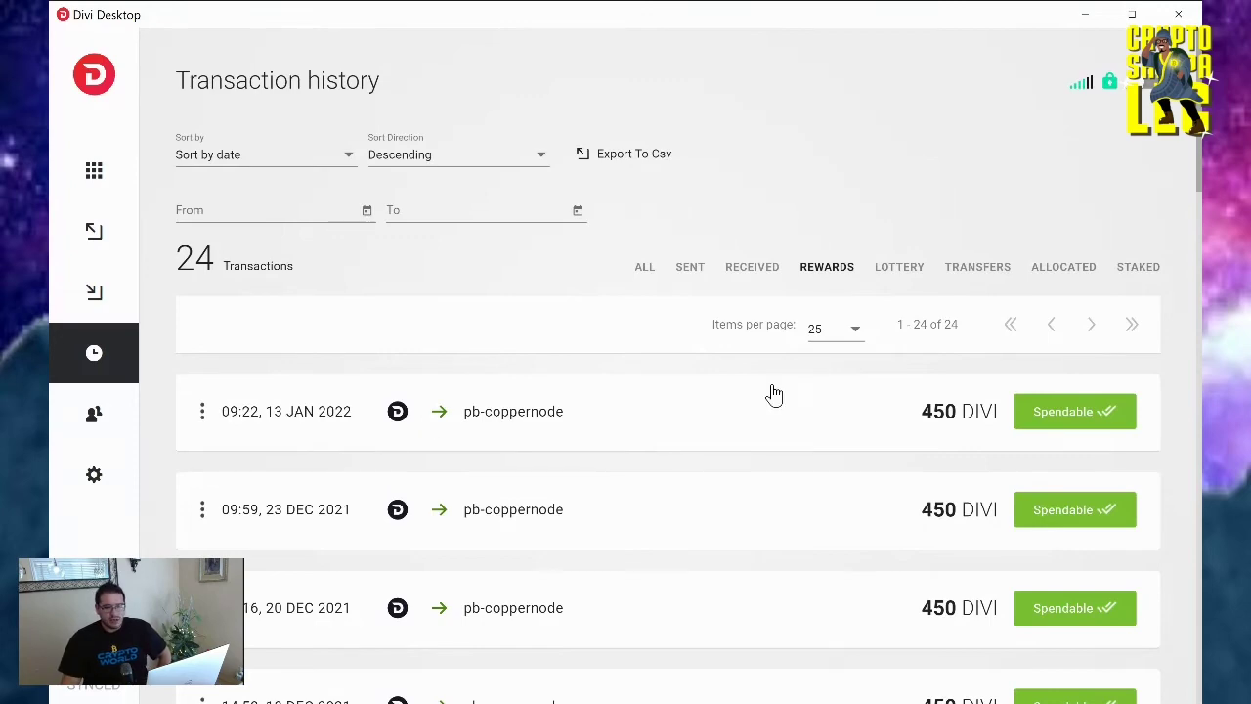
scroll(583, 420, "down", 2)
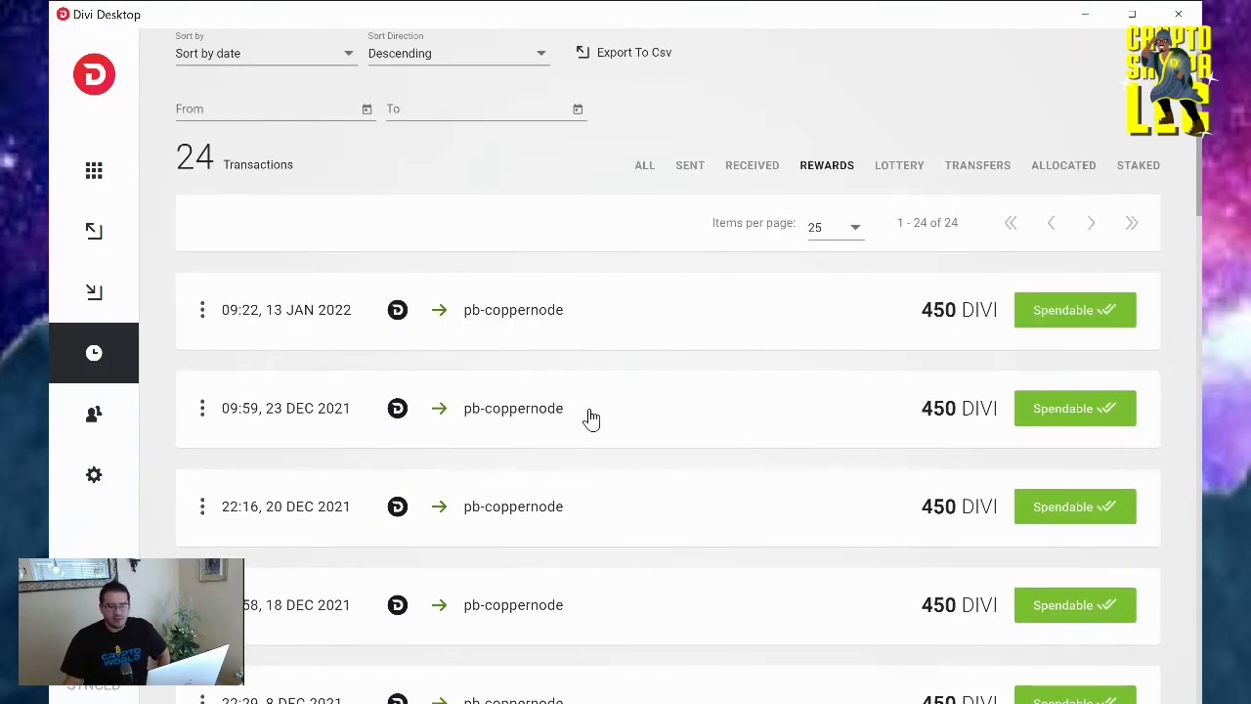
scroll(591, 418, "down", 4)
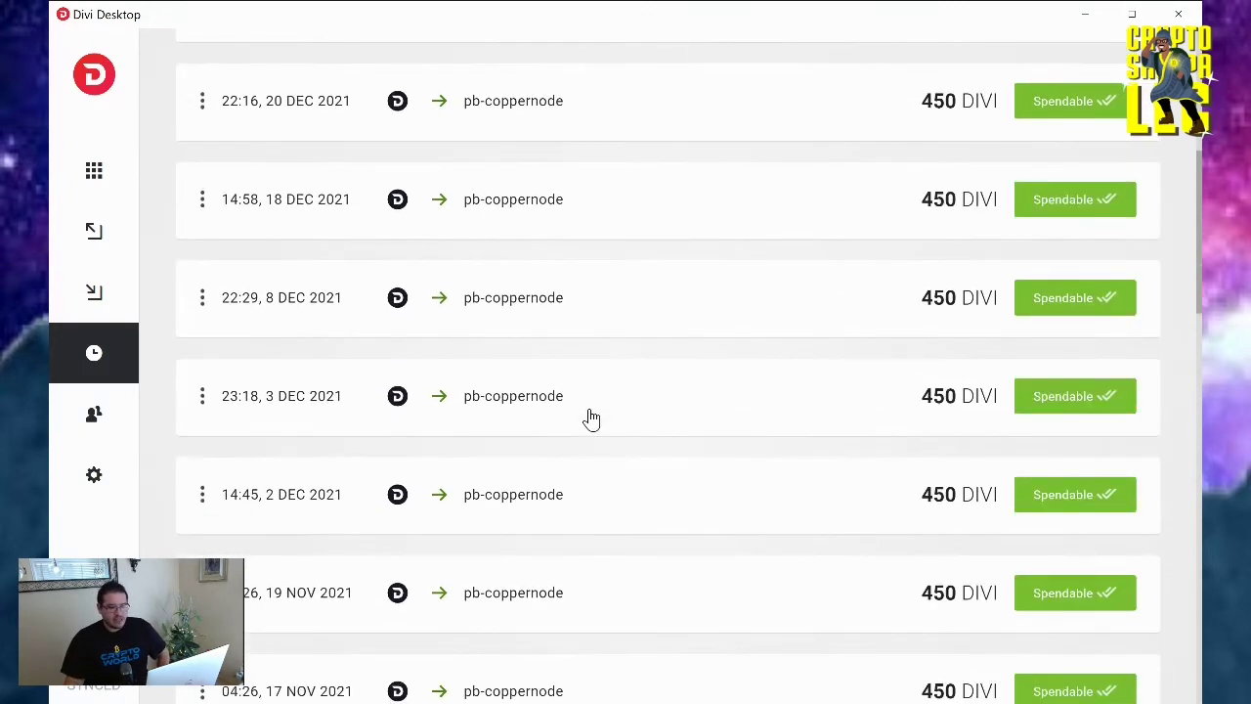
scroll(591, 418, "down", 13)
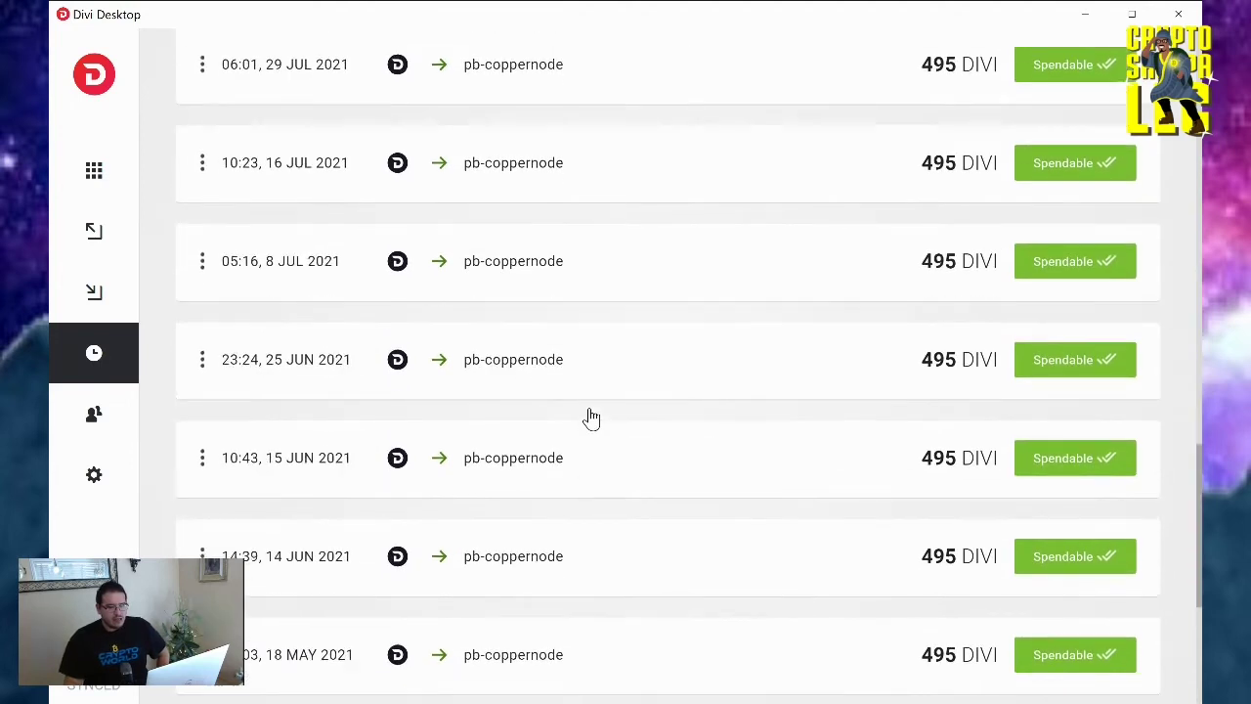
scroll(591, 418, "down", 4)
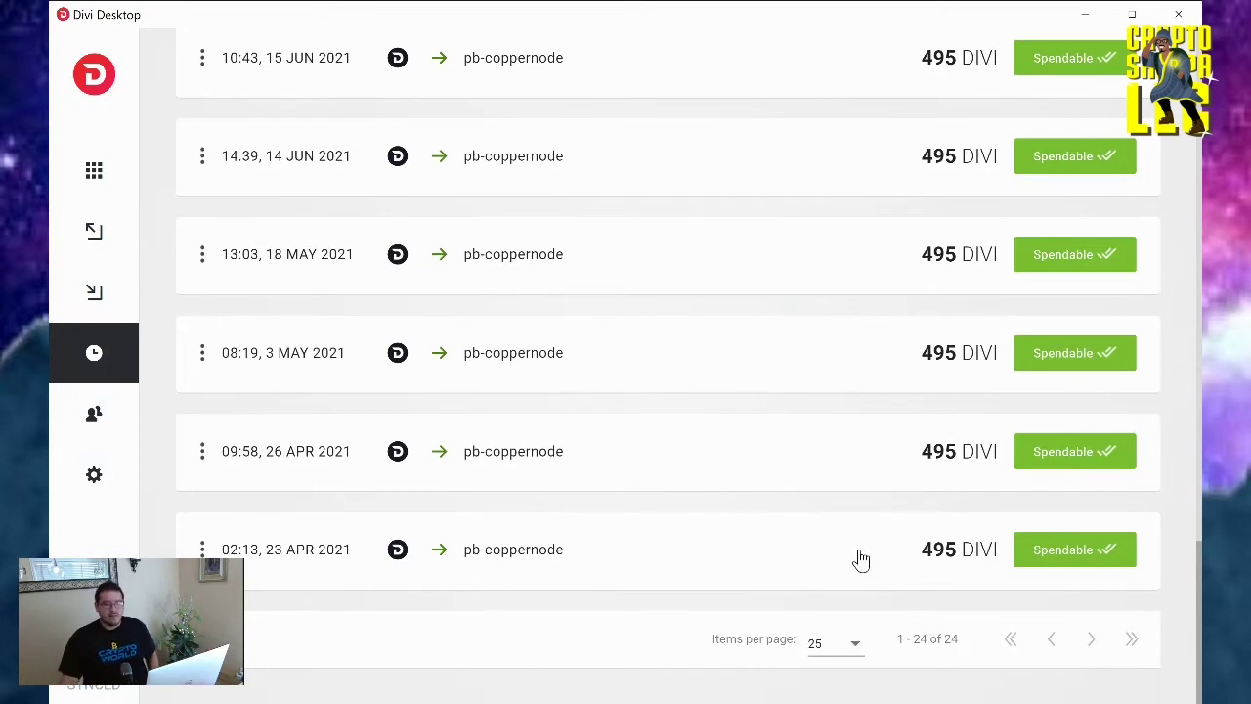
scroll(460, 586, "up", 1)
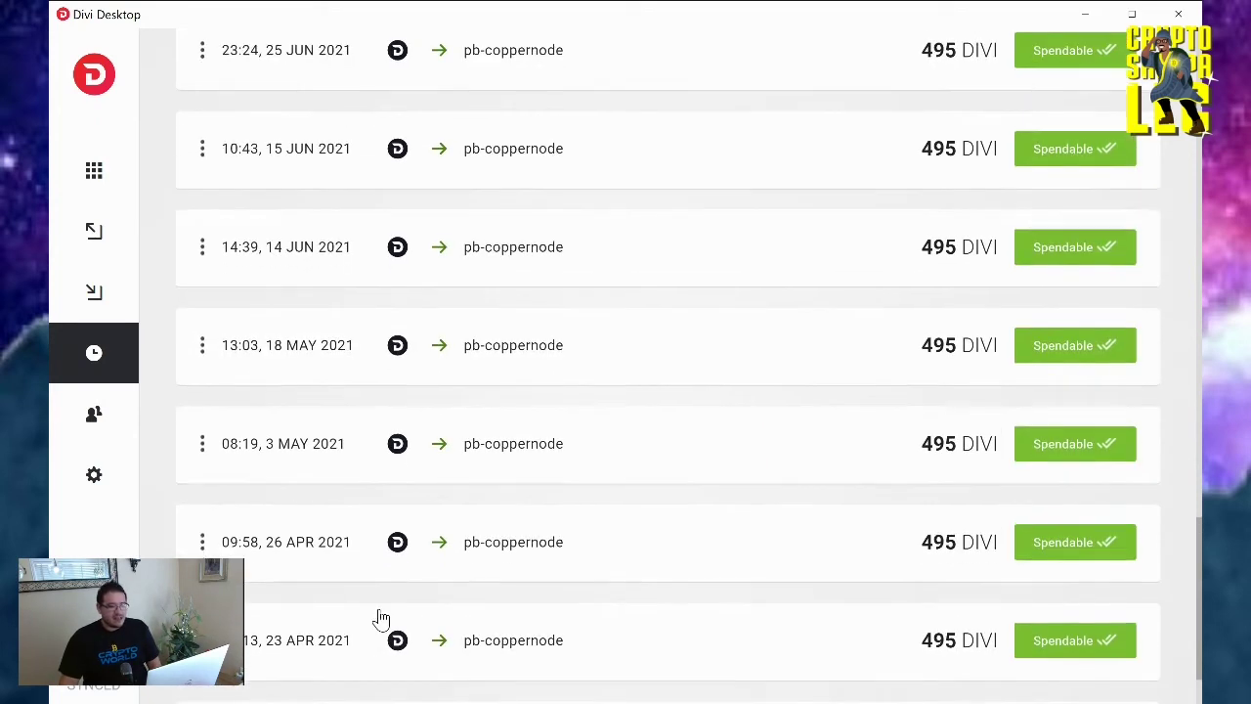
scroll(293, 566, "down", 1)
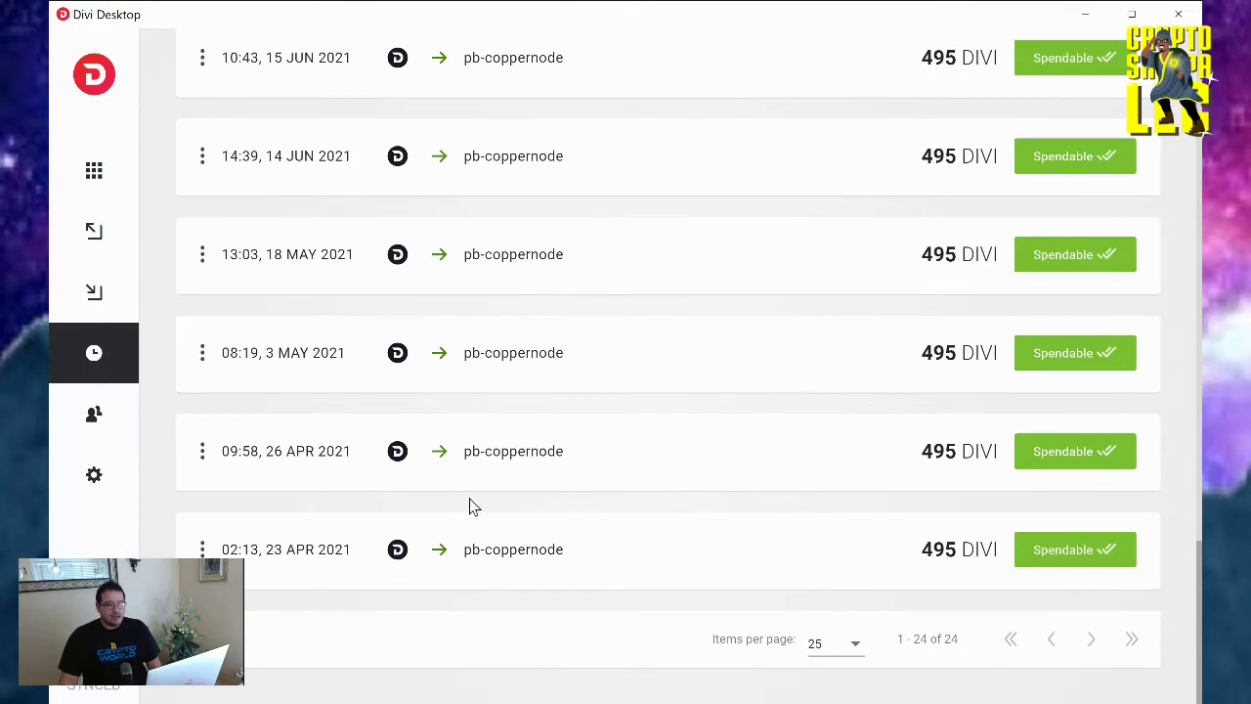
scroll(469, 506, "up", 1)
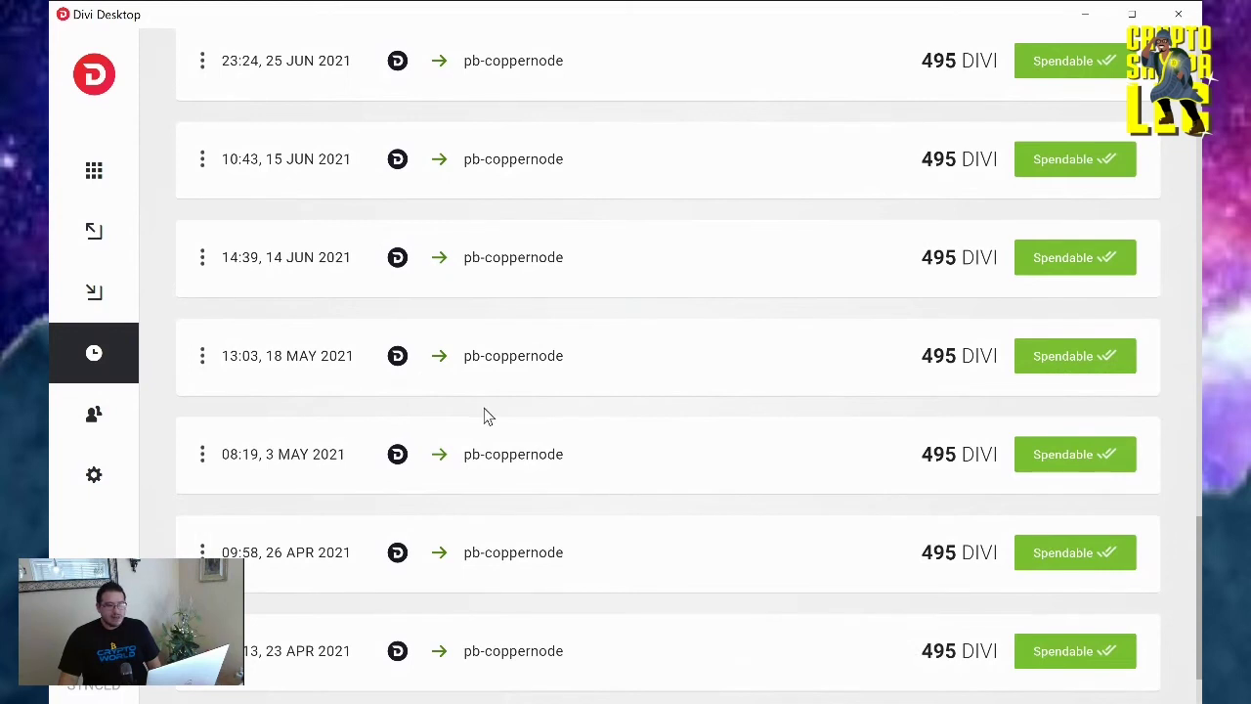
scroll(485, 410, "up", 1)
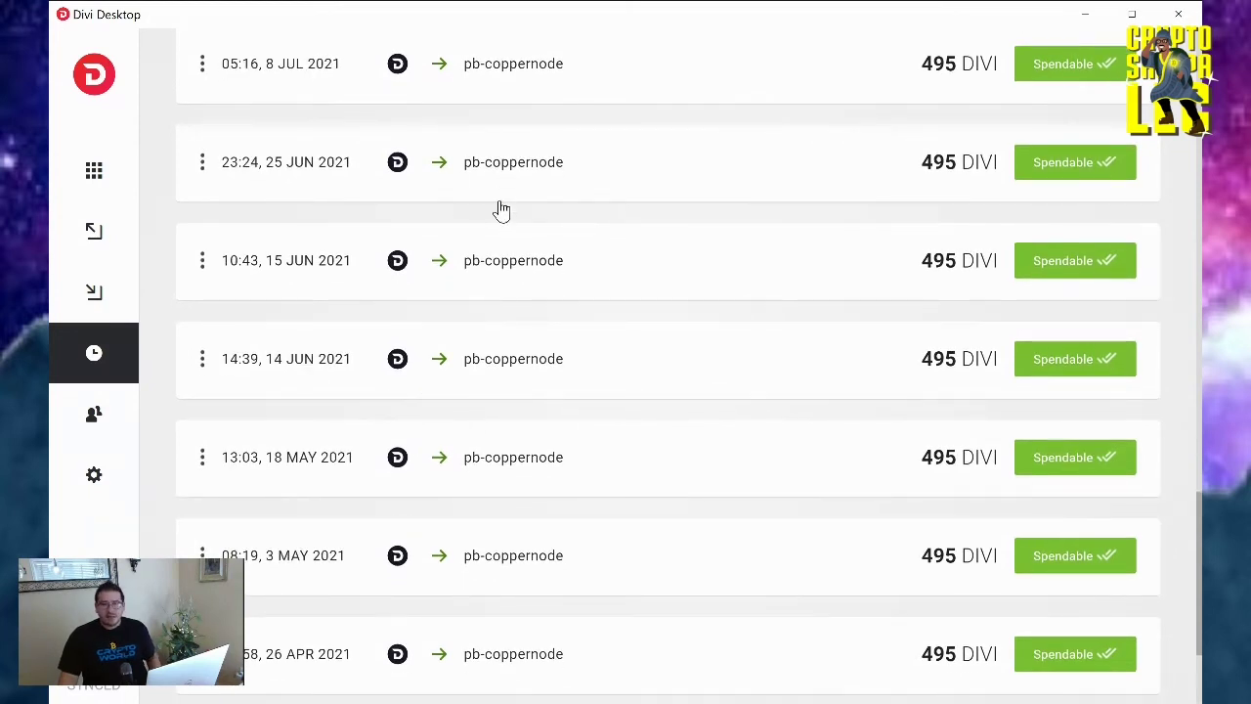
scroll(514, 300, "up", 1)
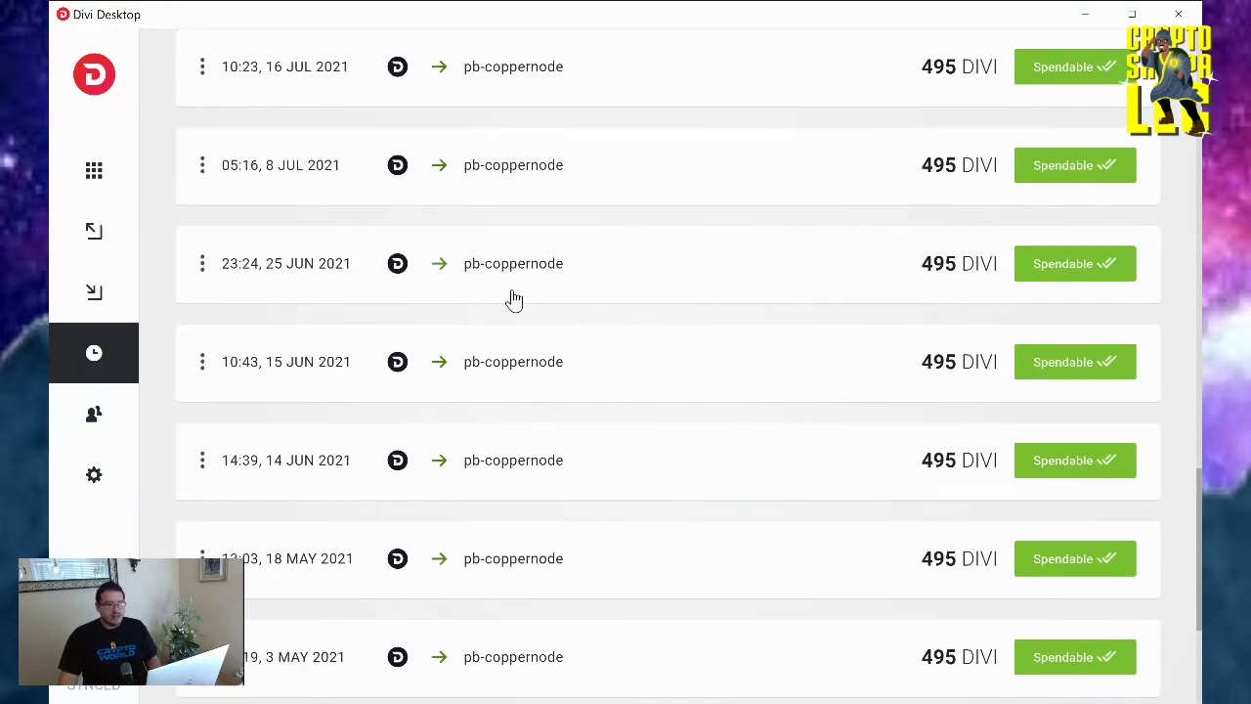
scroll(514, 300, "up", 2)
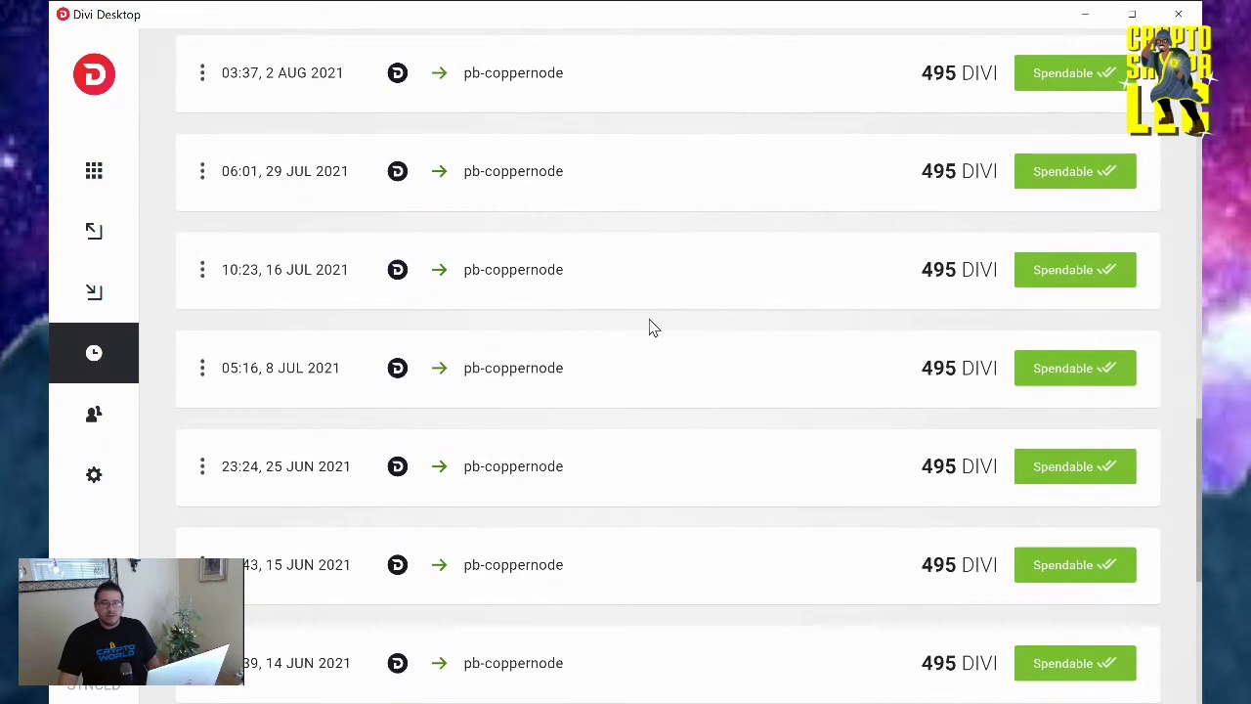
scroll(653, 327, "up", 1)
scroll(651, 326, "up", 1)
scroll(631, 349, "up", 1)
scroll(628, 354, "up", 1)
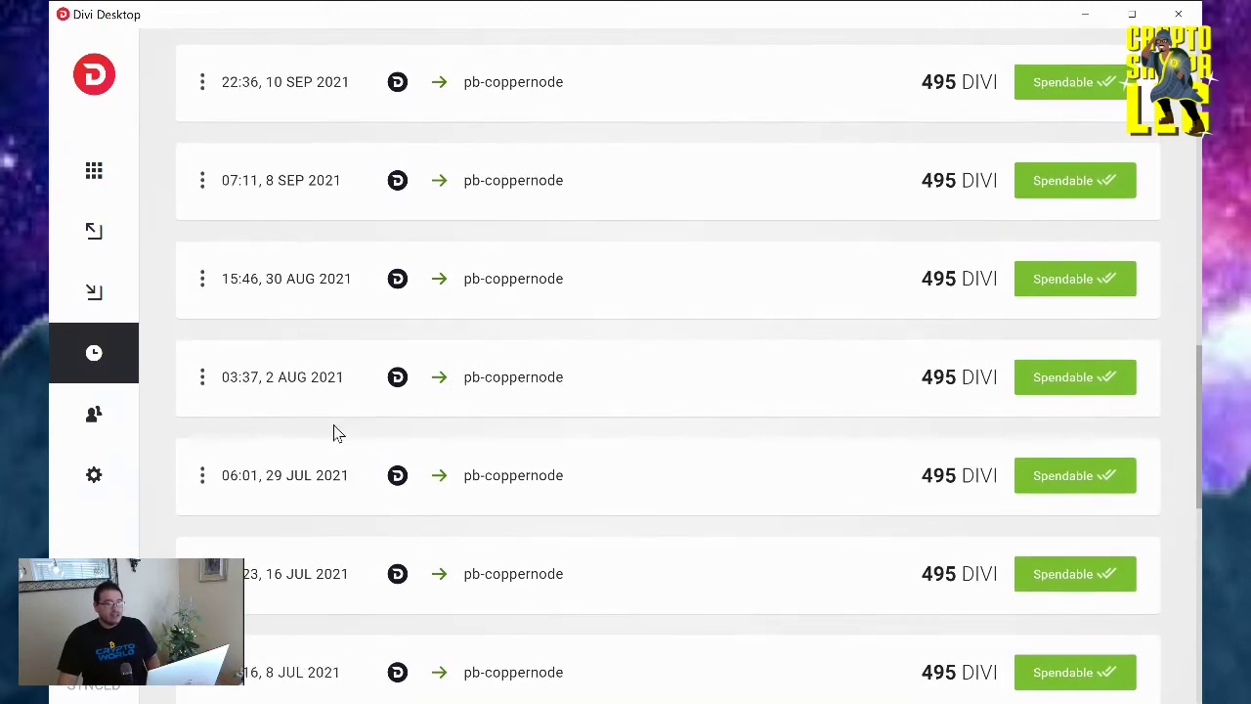
scroll(373, 321, "up", 1)
scroll(536, 335, "up", 1)
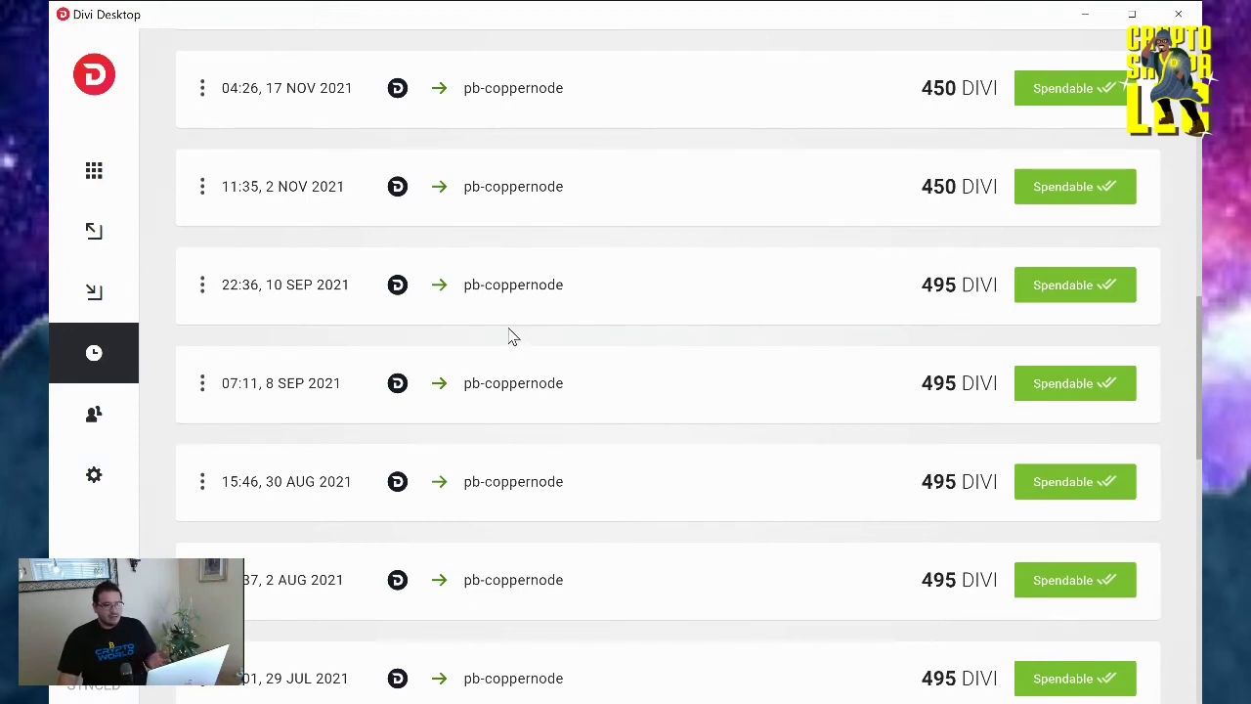
scroll(508, 336, "up", 2)
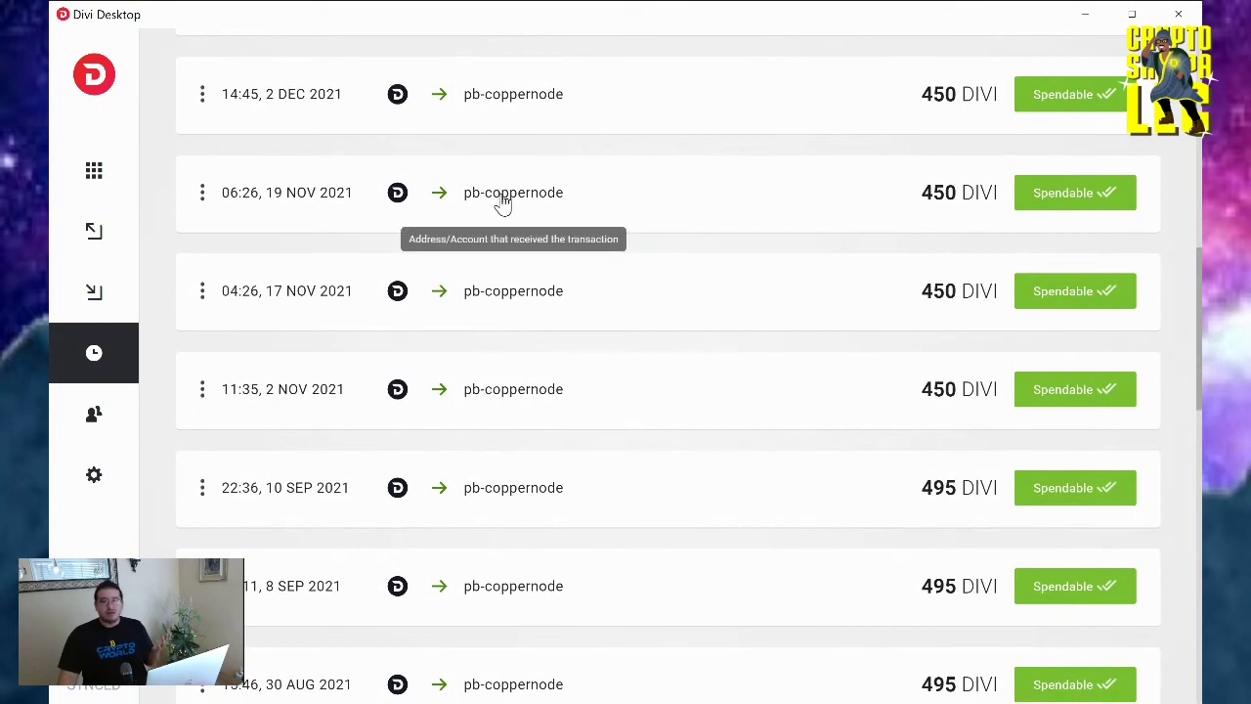
scroll(570, 272, "up", 2)
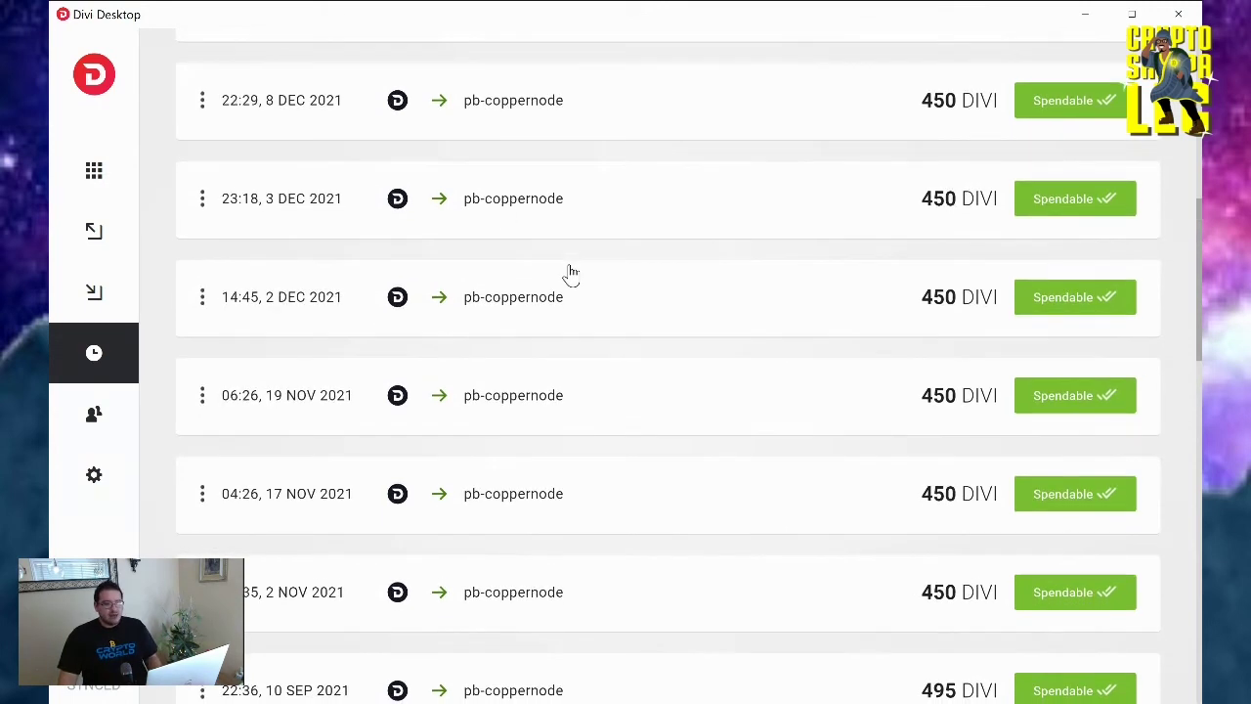
scroll(570, 272, "up", 1)
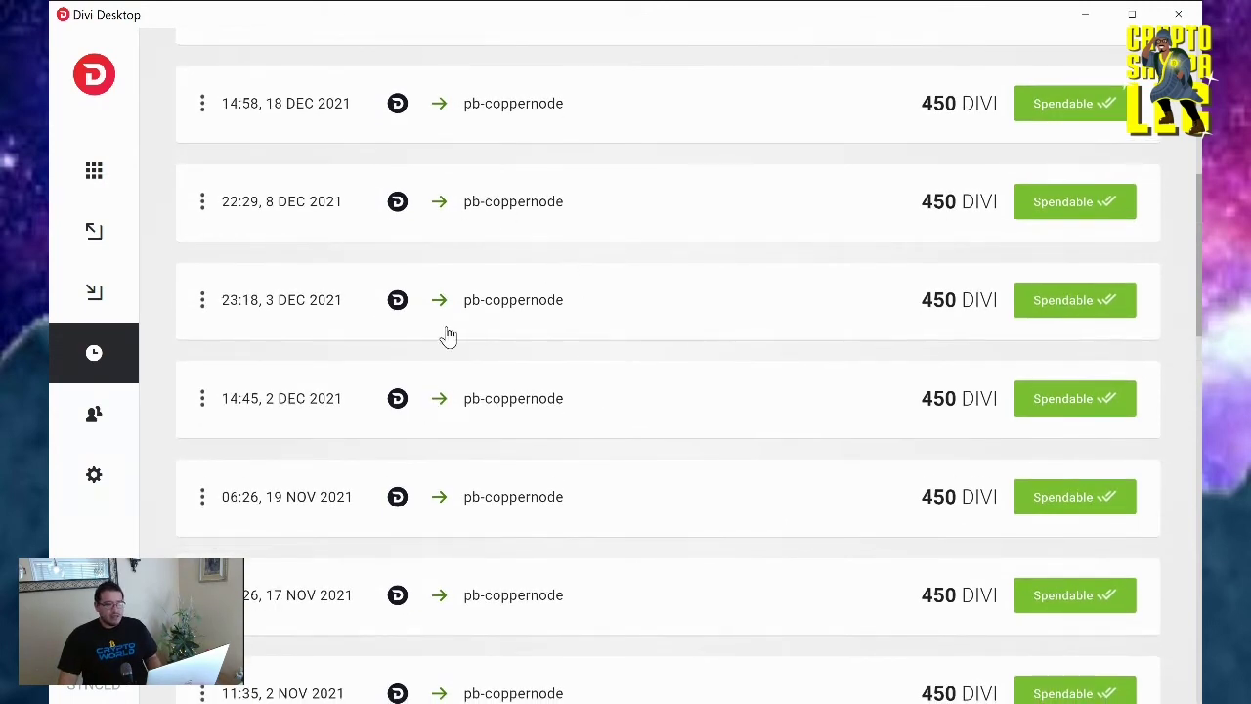
scroll(448, 335, "up", 1)
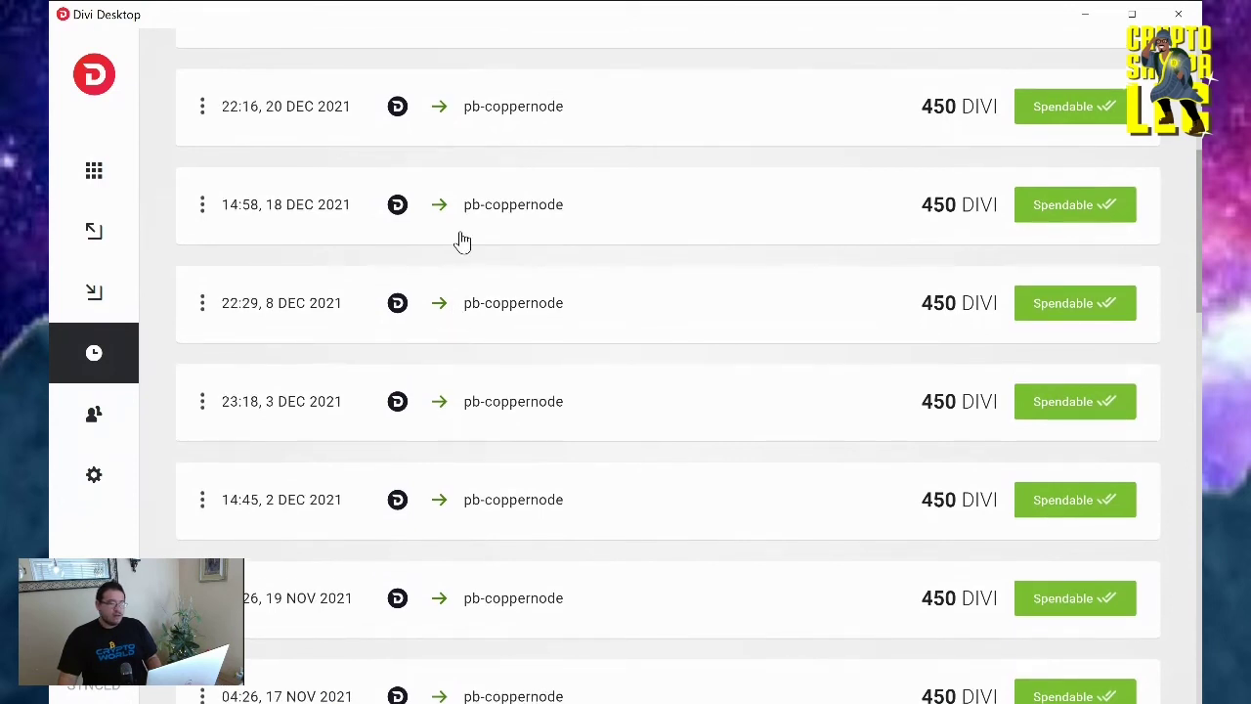
scroll(462, 242, "up", 1)
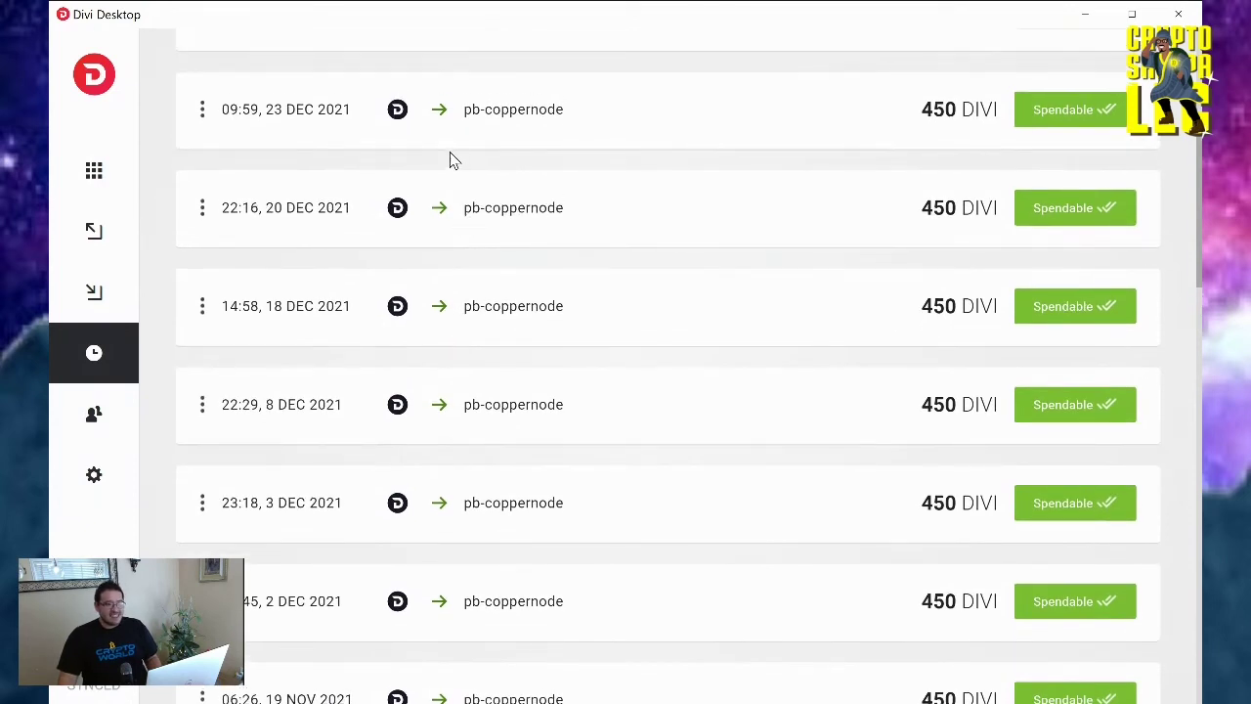
scroll(452, 160, "up", 1)
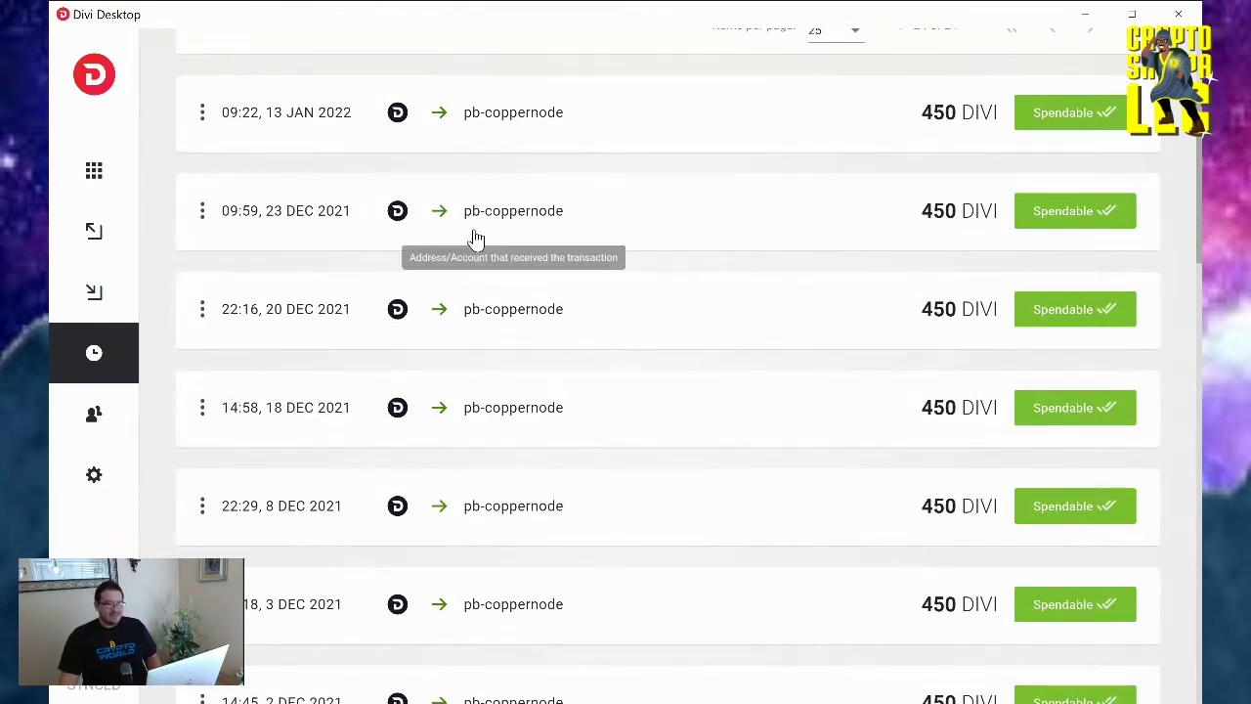
scroll(632, 282, "down", 1)
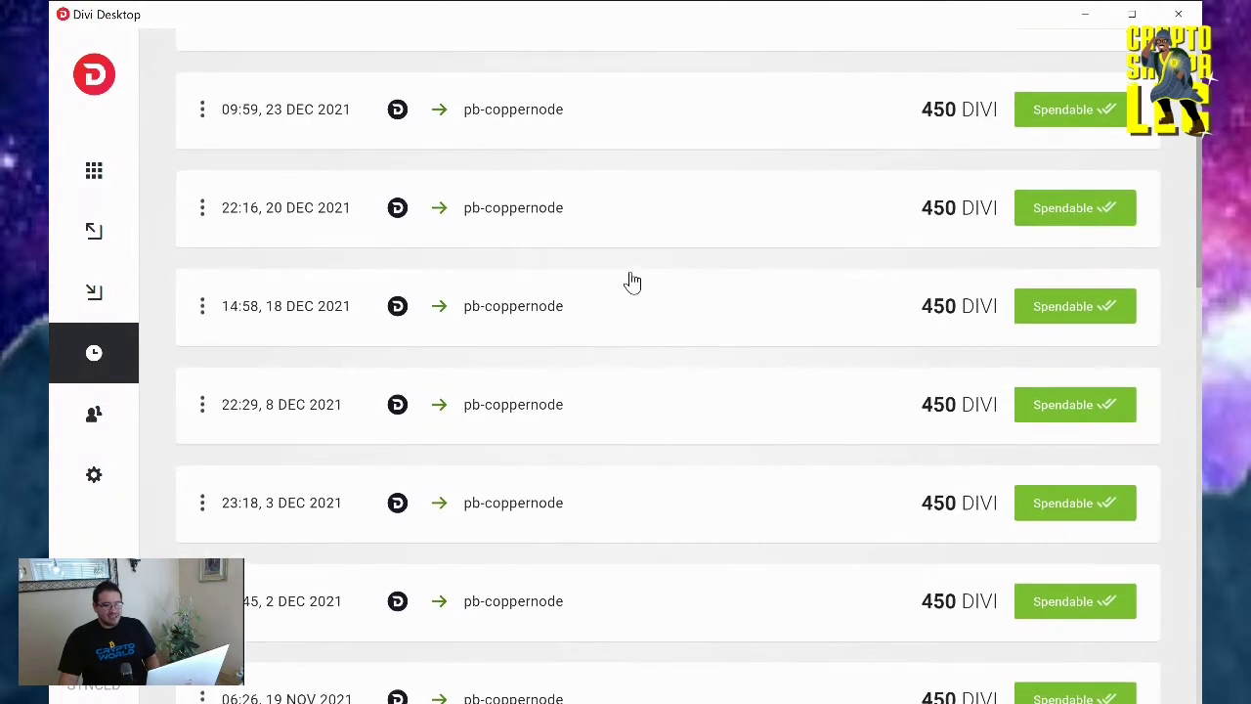
scroll(633, 281, "down", 2)
scroll(632, 281, "down", 1)
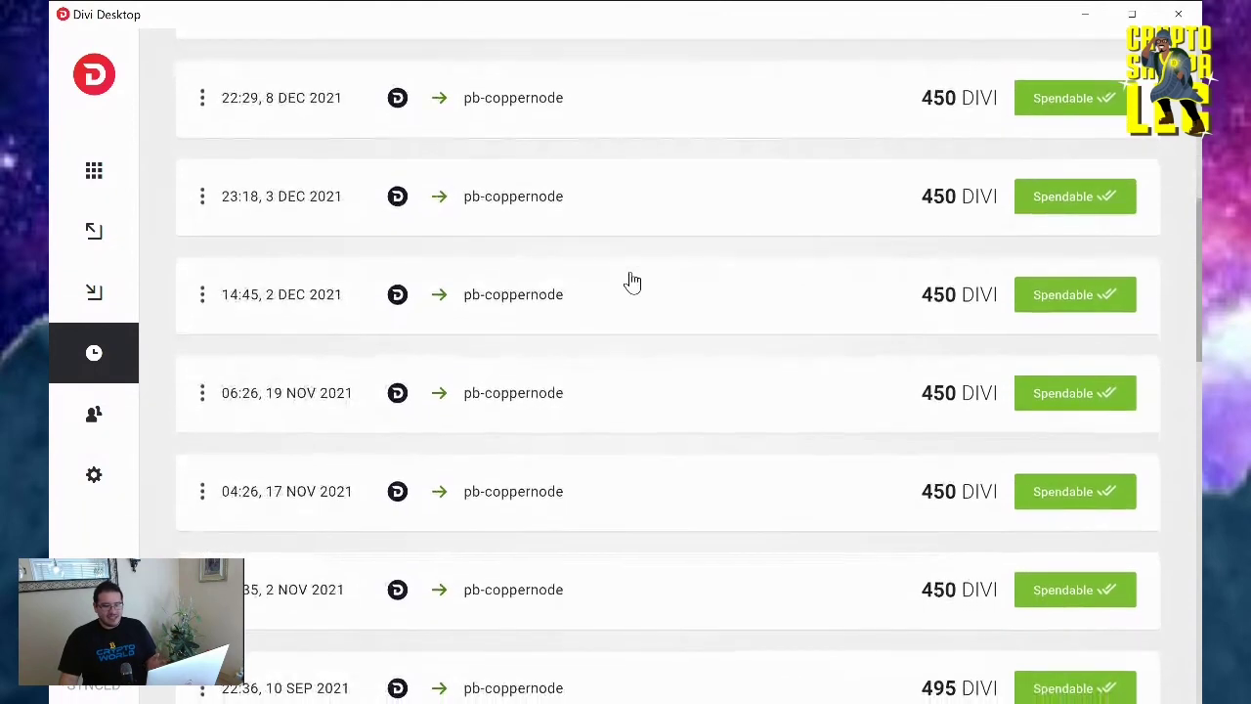
scroll(633, 281, "down", 1)
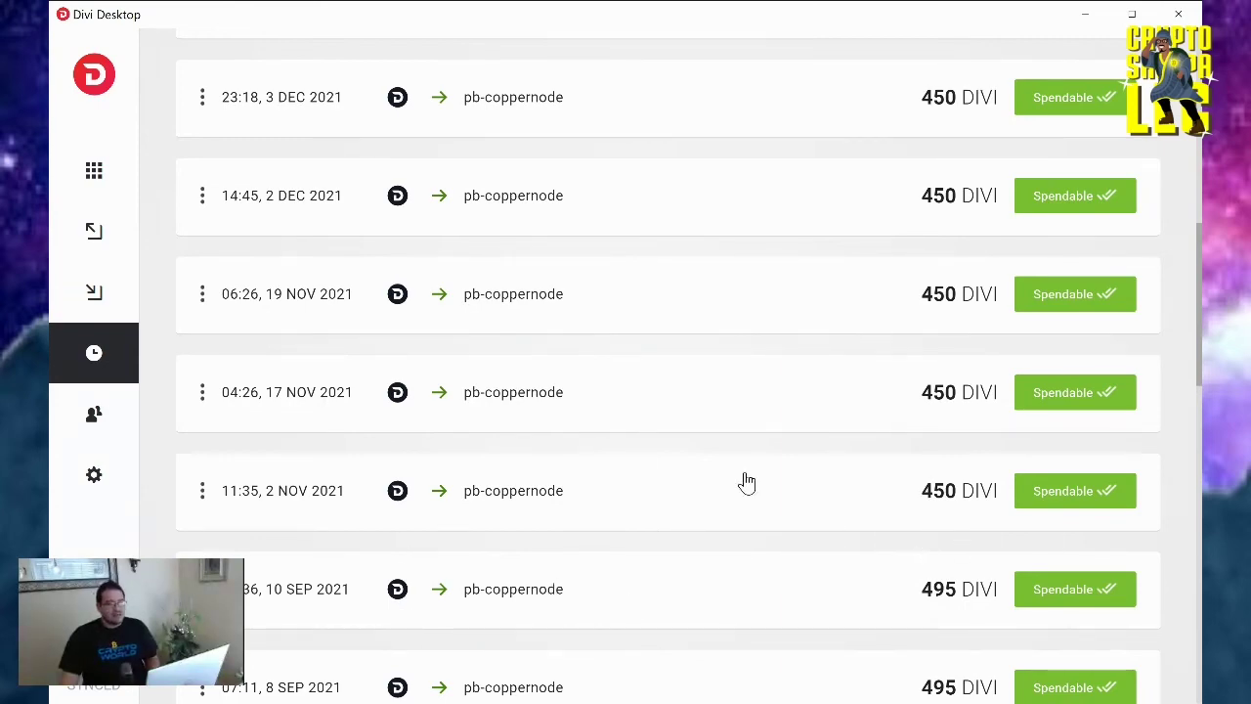
scroll(731, 479, "up", 5)
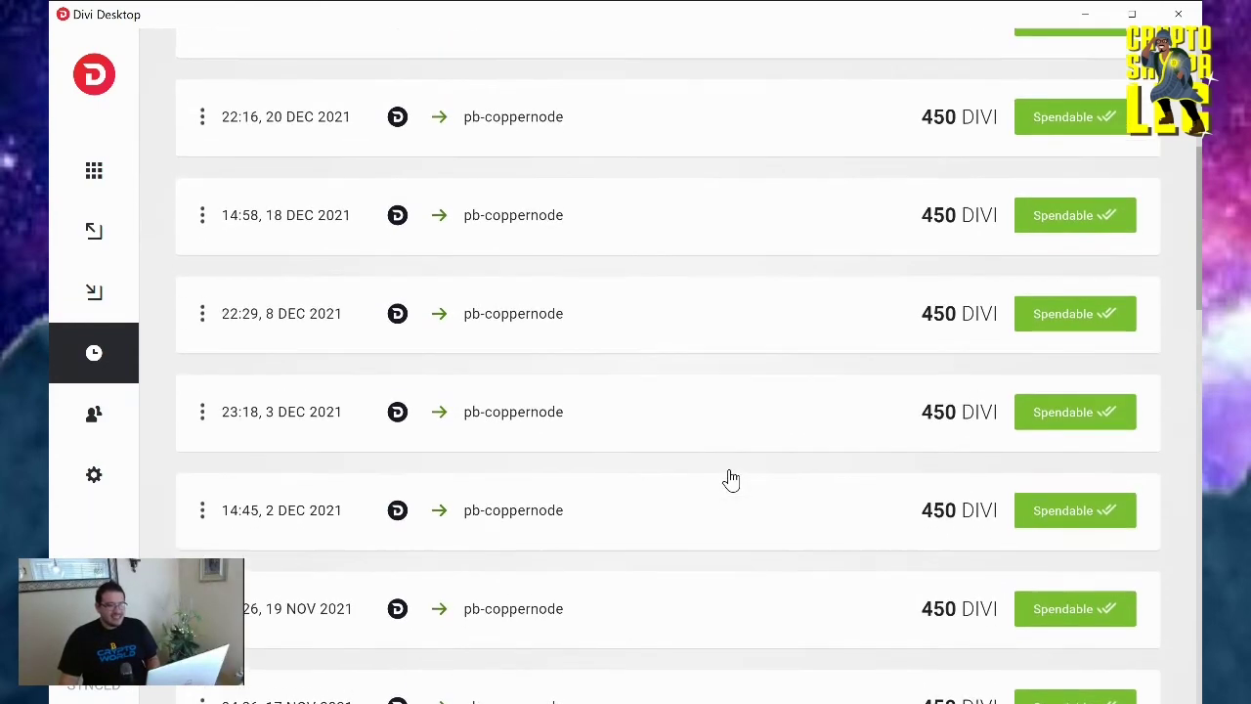
scroll(731, 479, "up", 2)
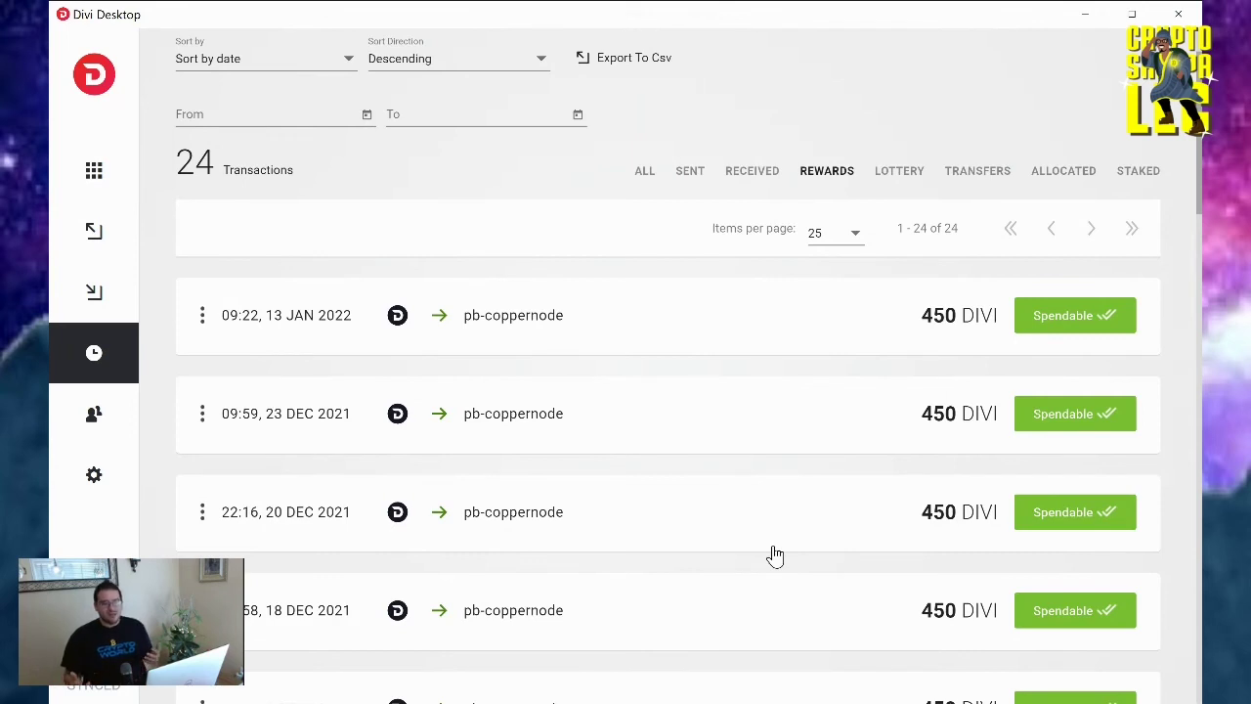
scroll(804, 495, "down", 2)
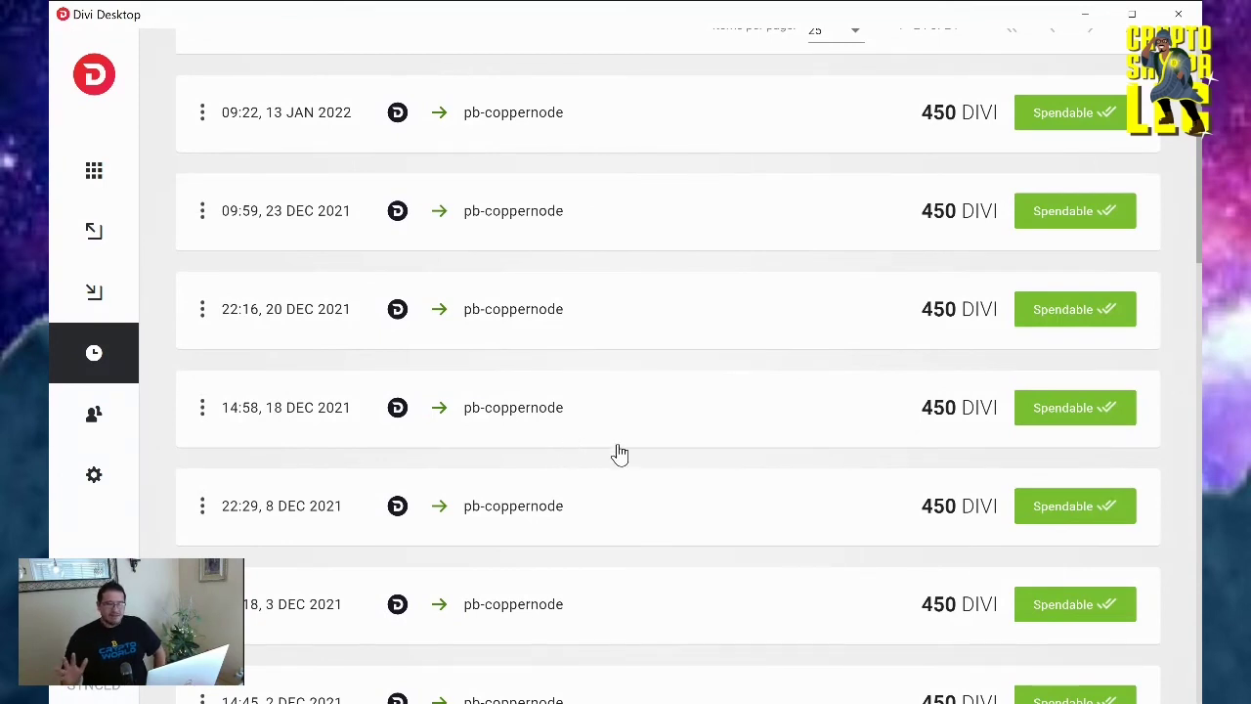
scroll(620, 454, "up", 3)
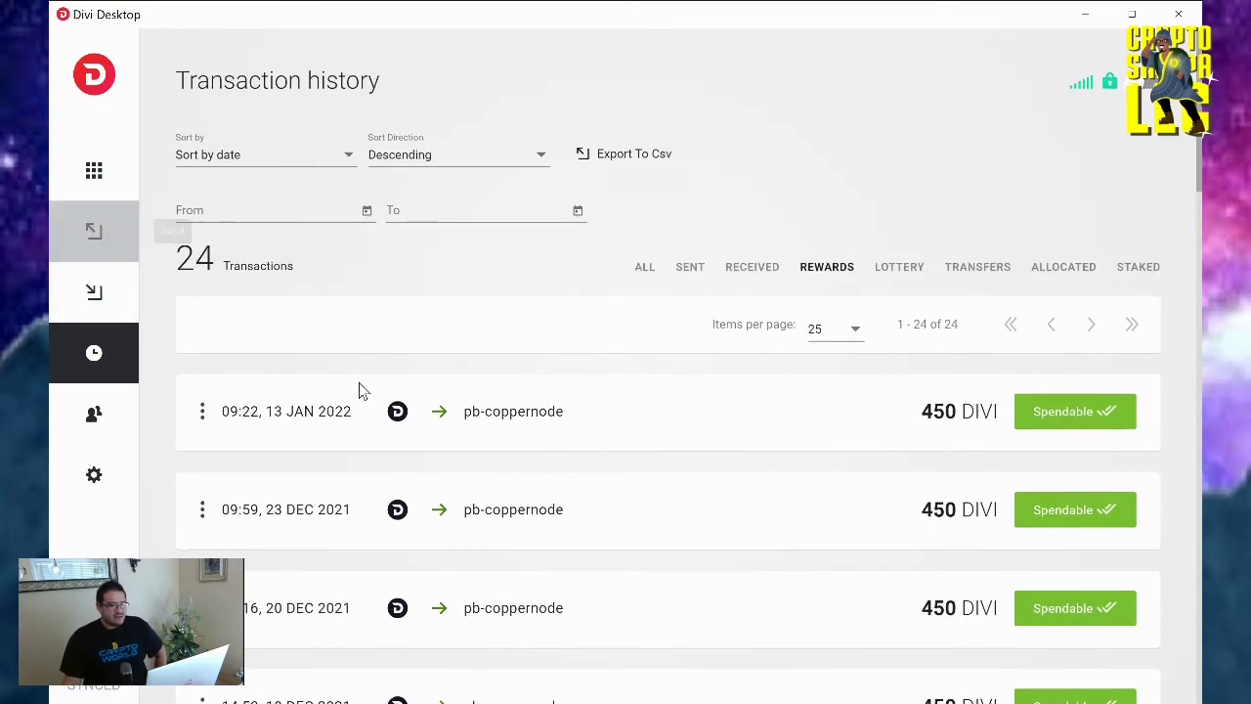
Show the Overview's Masternodes tab listing COPPER with 100,000 DIVI reserved.
left_click(111, 185)
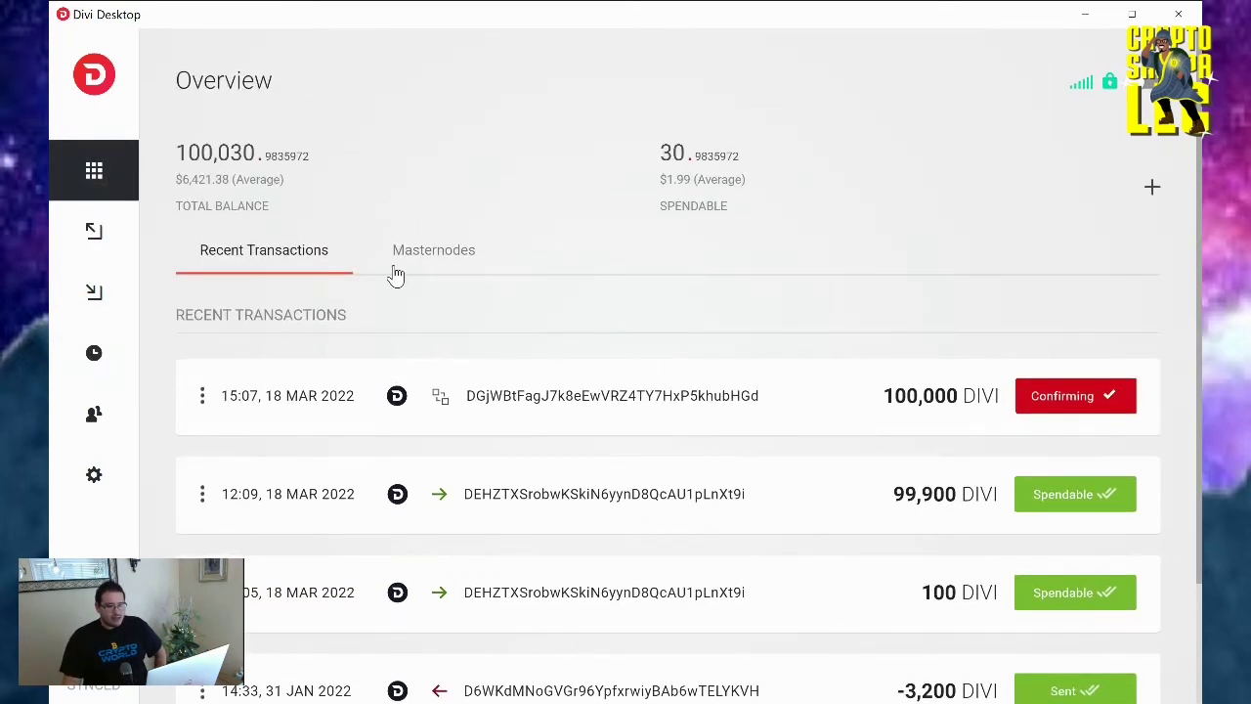
left_click(416, 250)
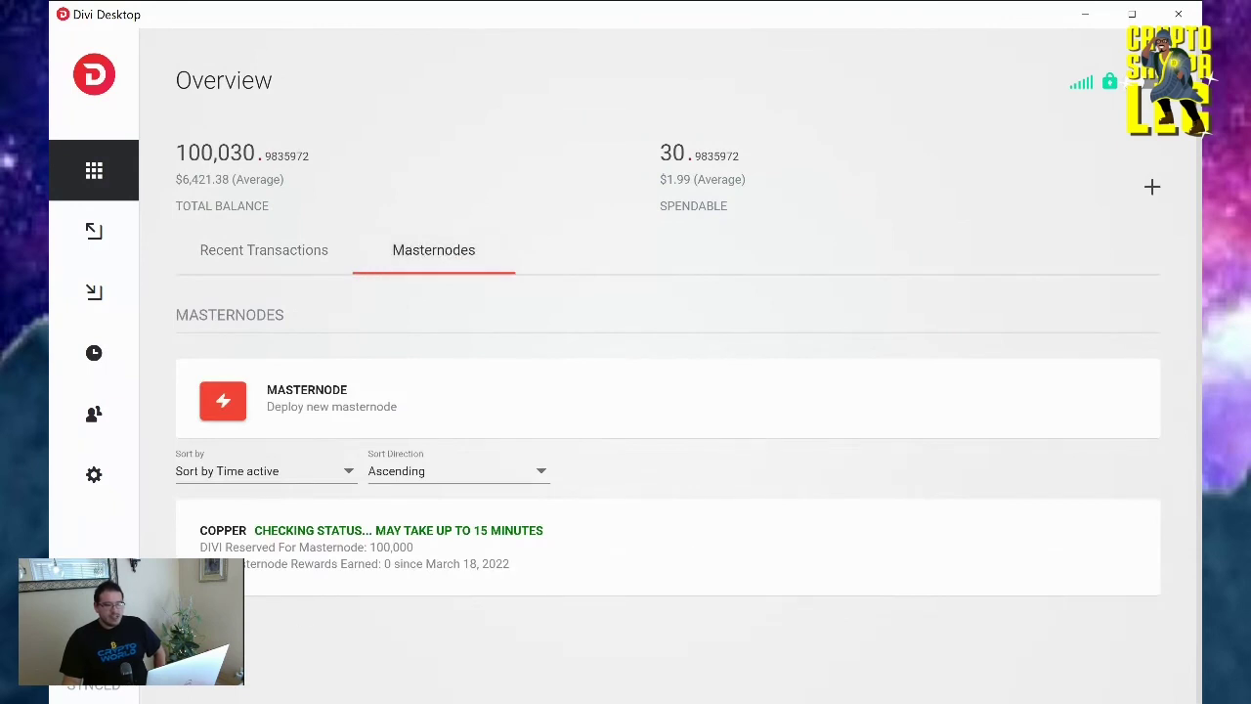